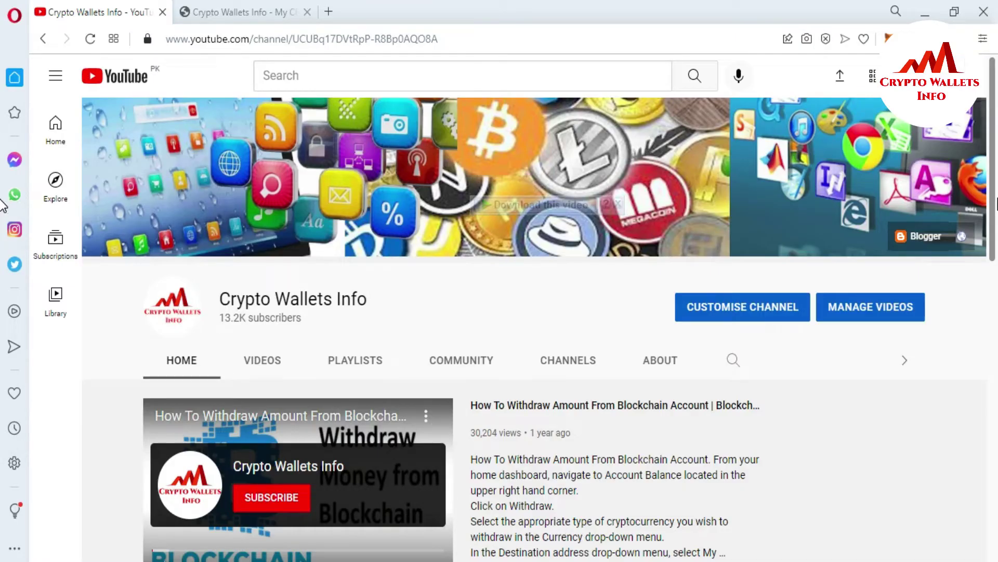
scroll(208, 492, "down", 2)
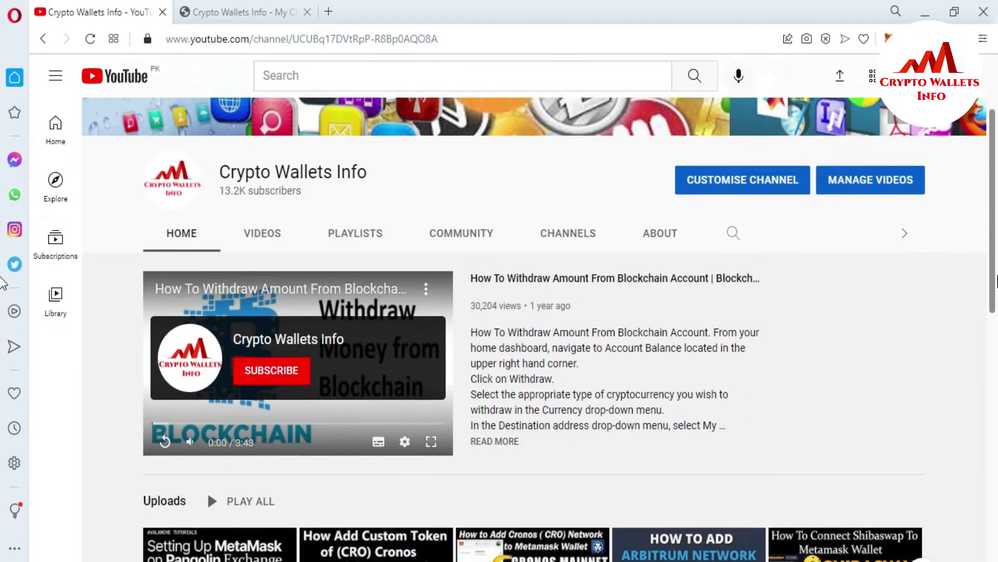
scroll(207, 490, "up", 2)
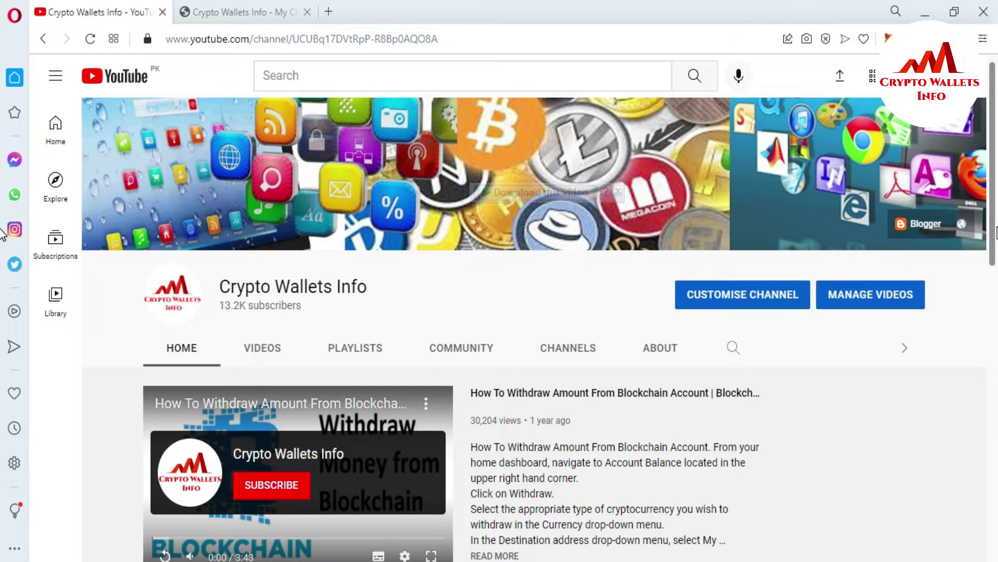
Unlock MetaMask from the cryptowalletsinfo.com tab to show Account 5 with 0 AVAX
left_click(264, 9)
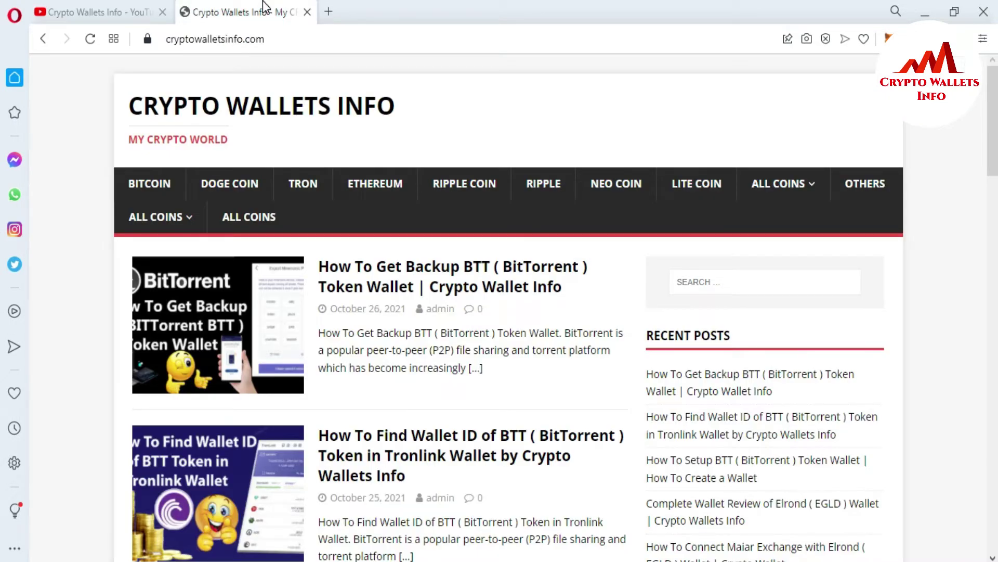
left_click(567, 30)
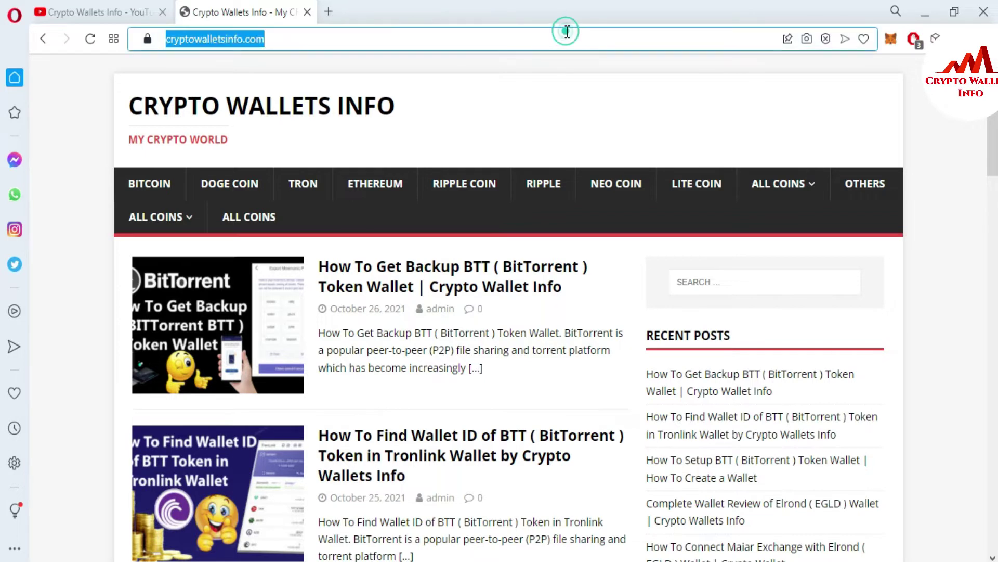
left_click(891, 38)
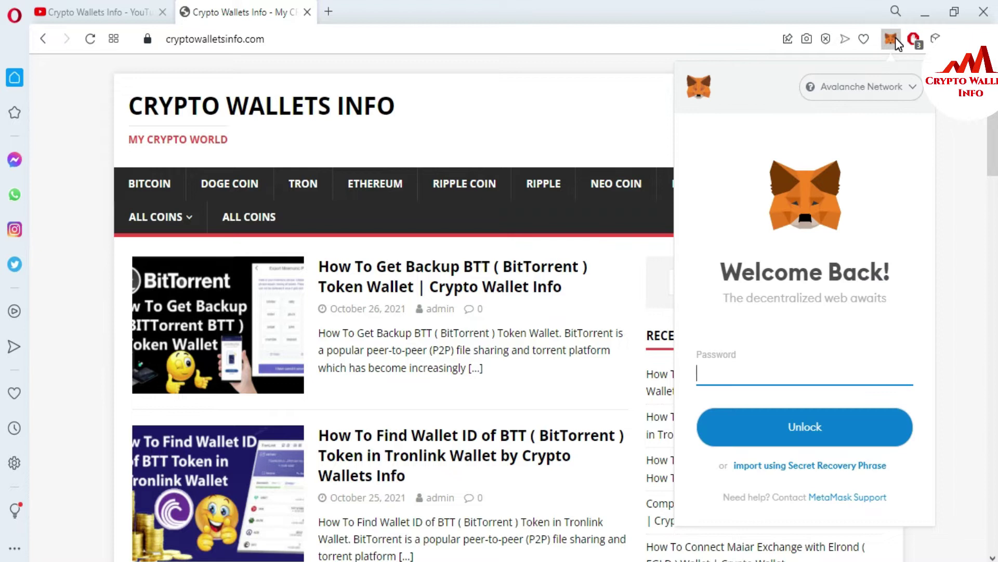
left_click(723, 372)
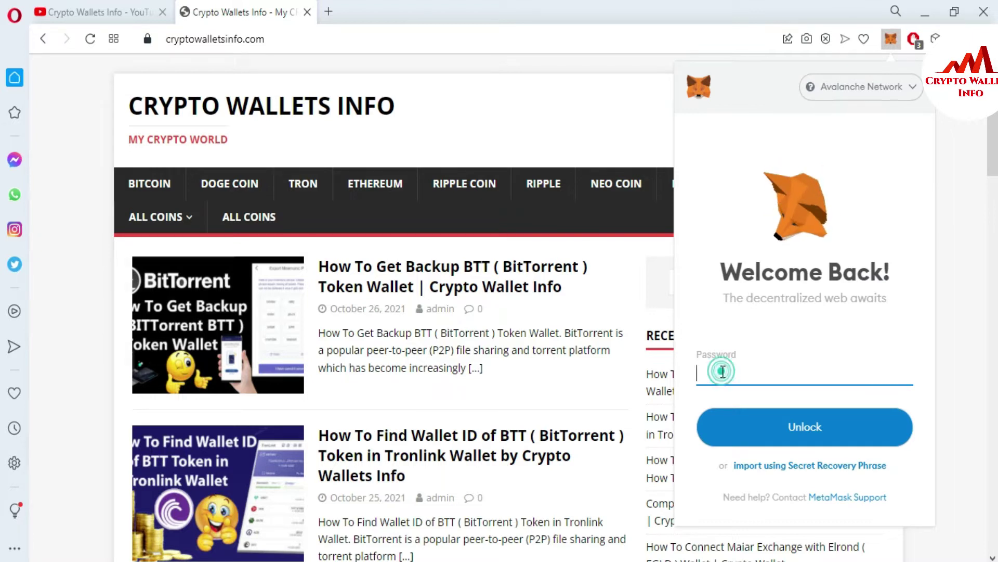
type("aa")
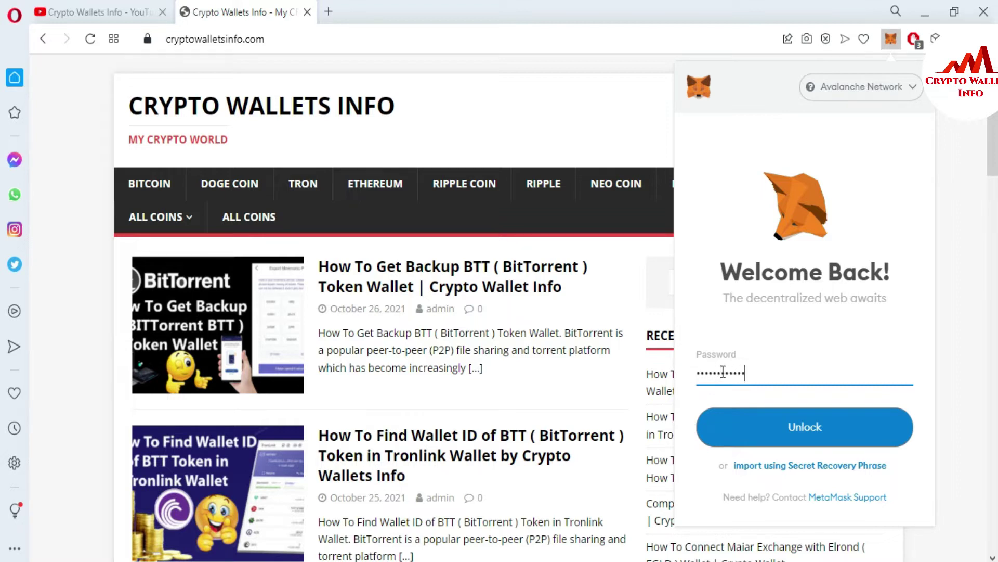
left_click(776, 426)
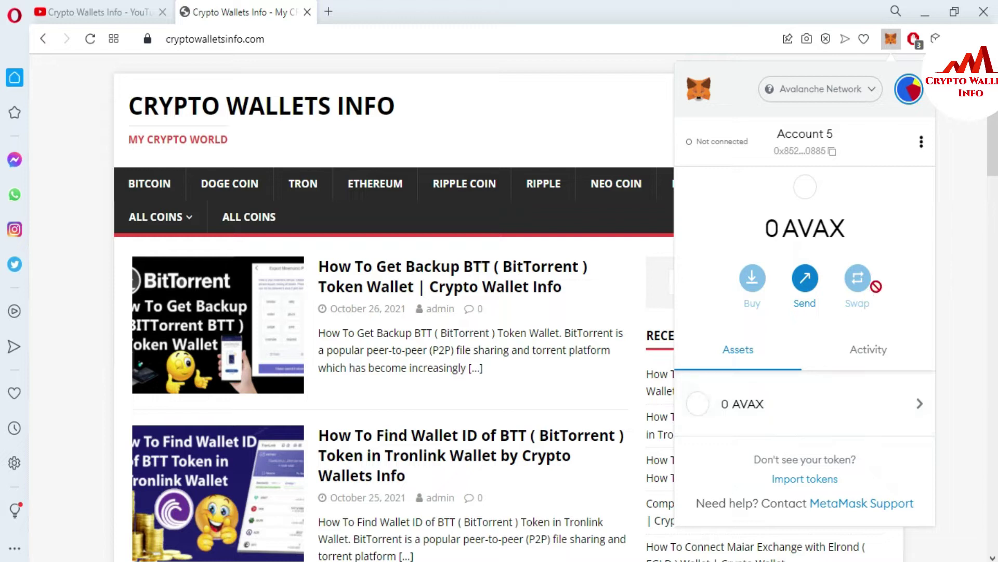
Expand Account 5 into a full-page tab and open the Avalanche Network list
left_click(922, 141)
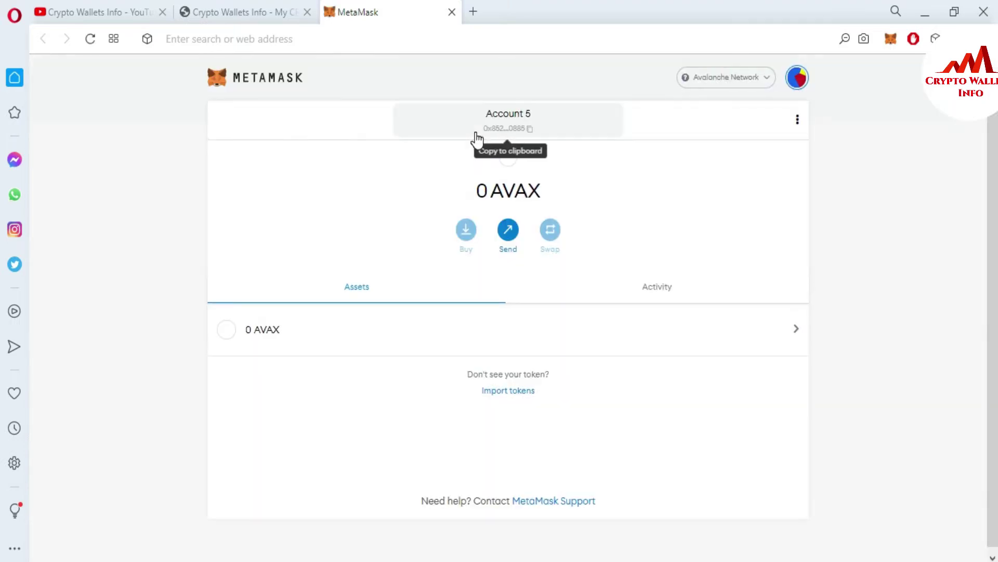
left_click(768, 78)
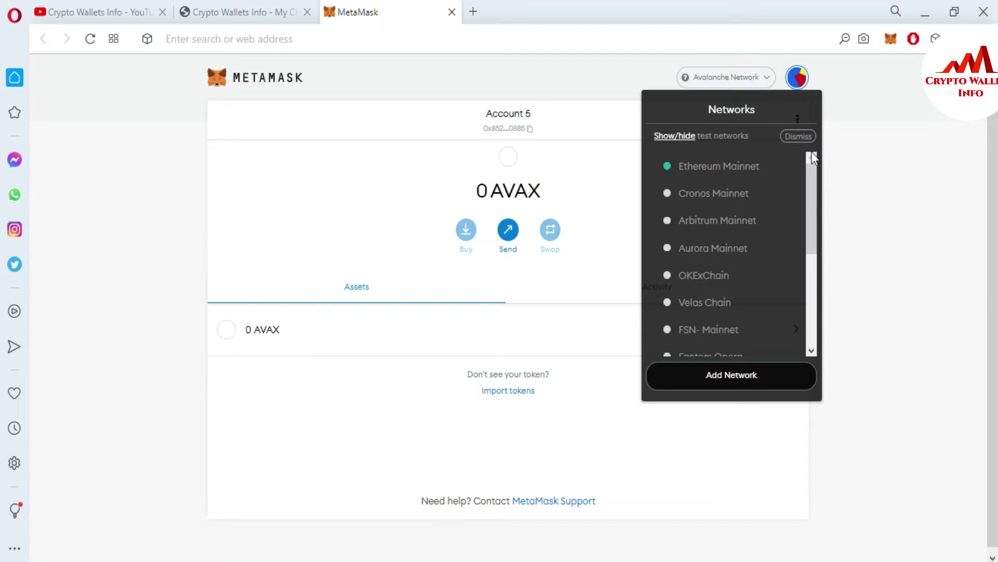
mouse_move(816, 167)
left_mouse_down()
mouse_move(814, 215)
mouse_move(812, 182)
left_mouse_up()
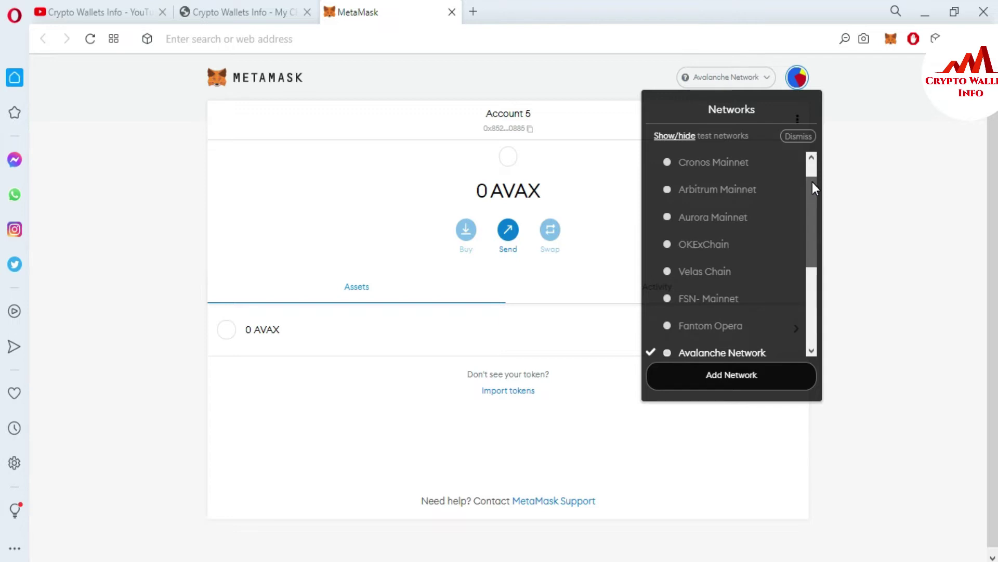
left_click_drag(812, 182, 812, 226)
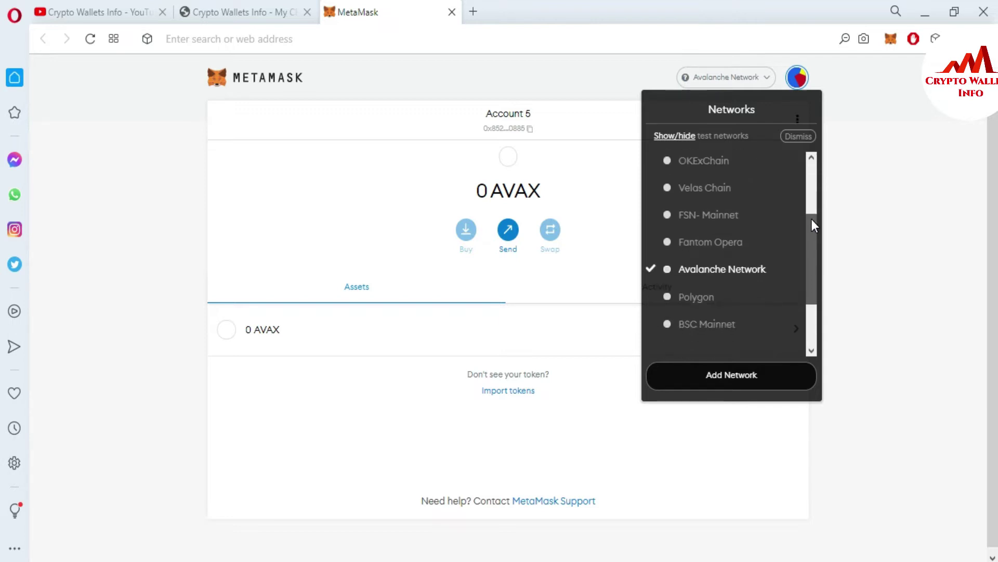
left_click_drag(812, 219, 808, 167)
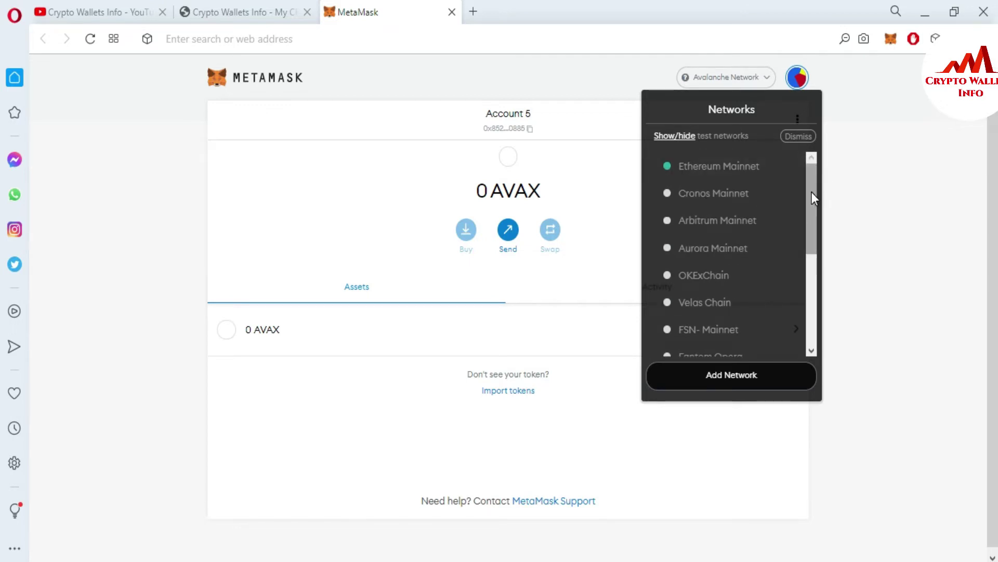
Open the Add a network form and try its Block Explorer URL and Network Name fields
left_click(724, 375)
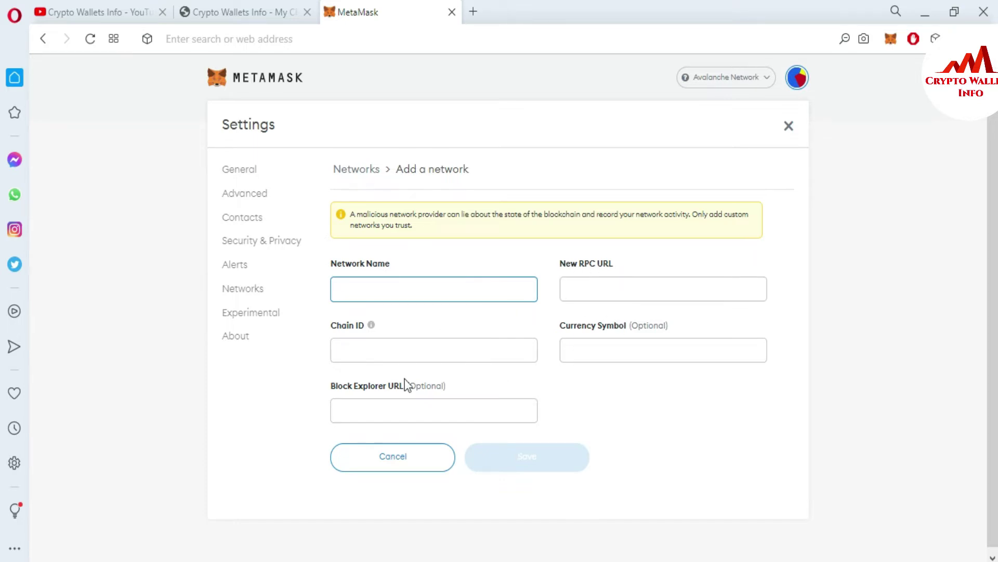
left_click(422, 404)
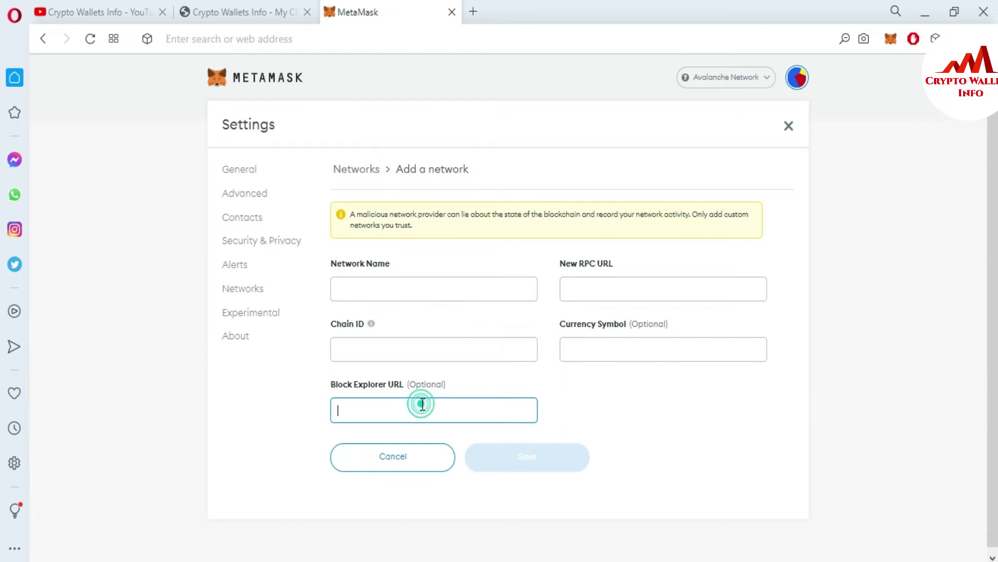
left_click(408, 283)
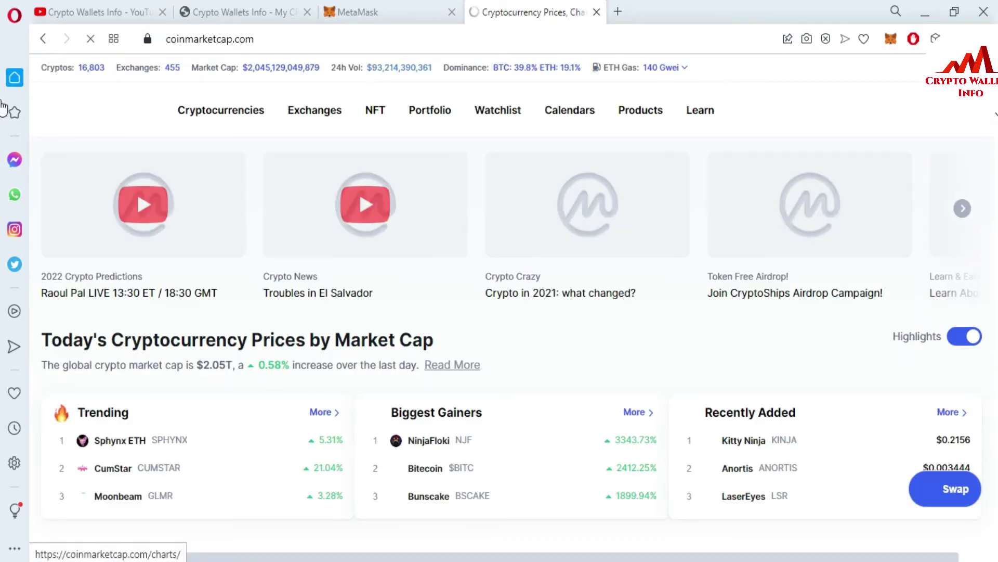
scroll(499, 312, "down", 1)
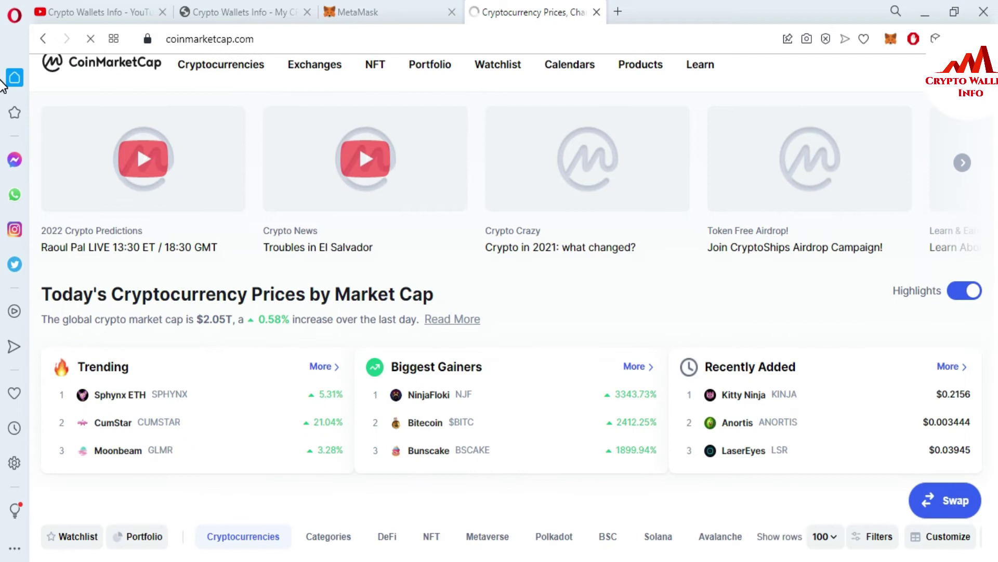
scroll(500, 312, "down", 1)
scroll(4, 95, "down", 1)
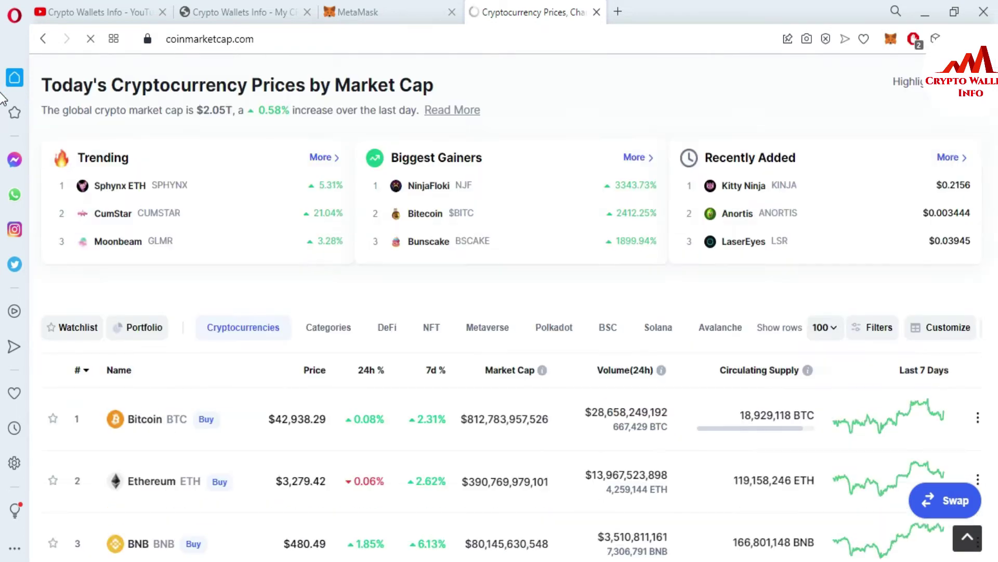
scroll(4, 109, "down", 1)
scroll(4, 113, "down", 2)
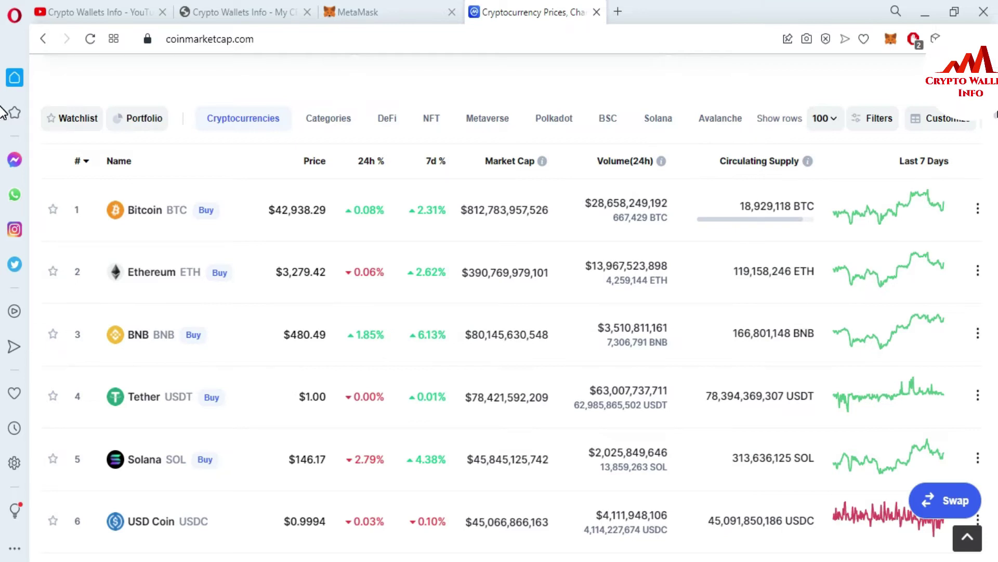
scroll(4, 112, "down", 1)
scroll(4, 112, "down", 1)
Search CoinMarketCap for 'moonr' and open the Moonriver (MOVR) result
key("Home")
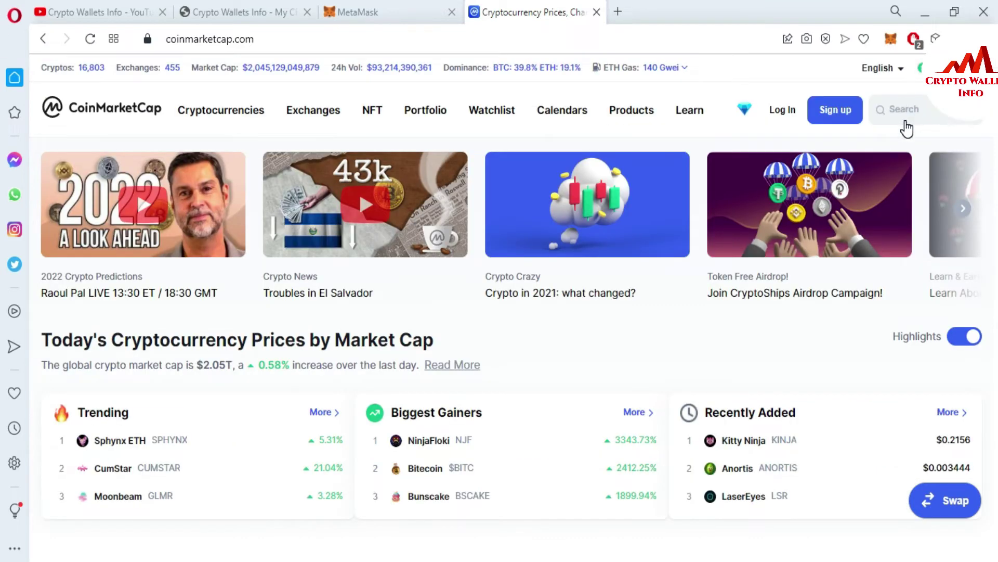
left_click(904, 109)
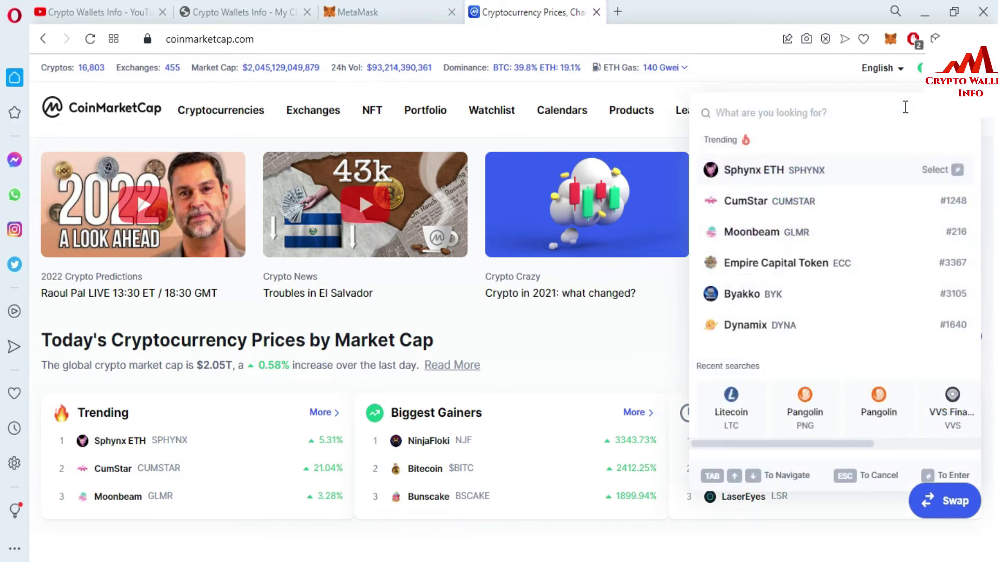
type("moon")
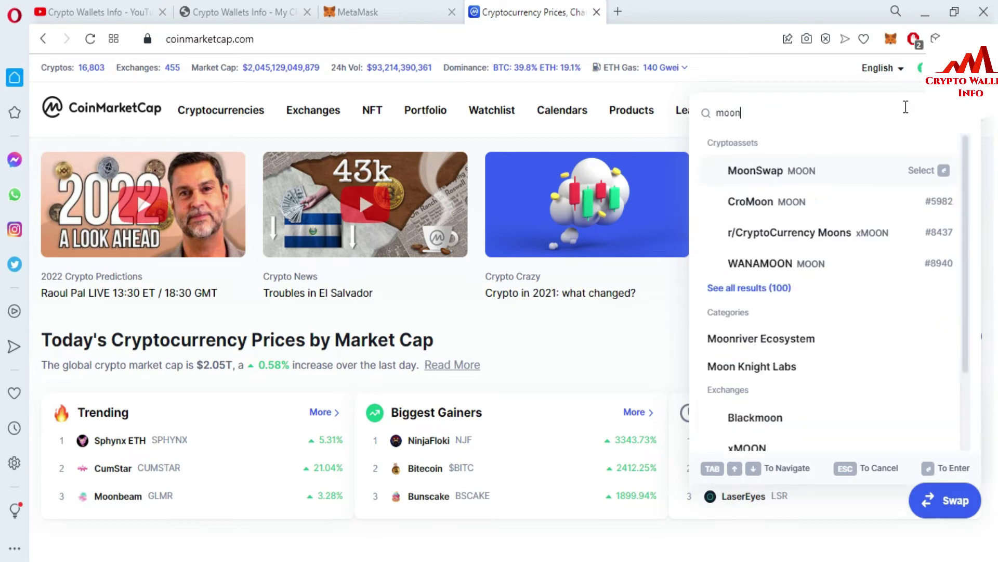
type("r")
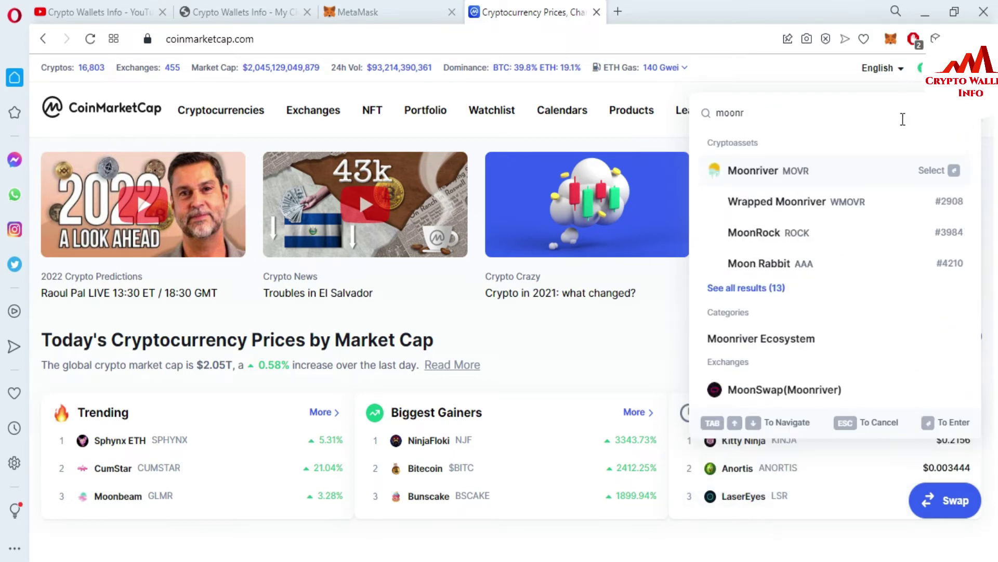
left_click(796, 175)
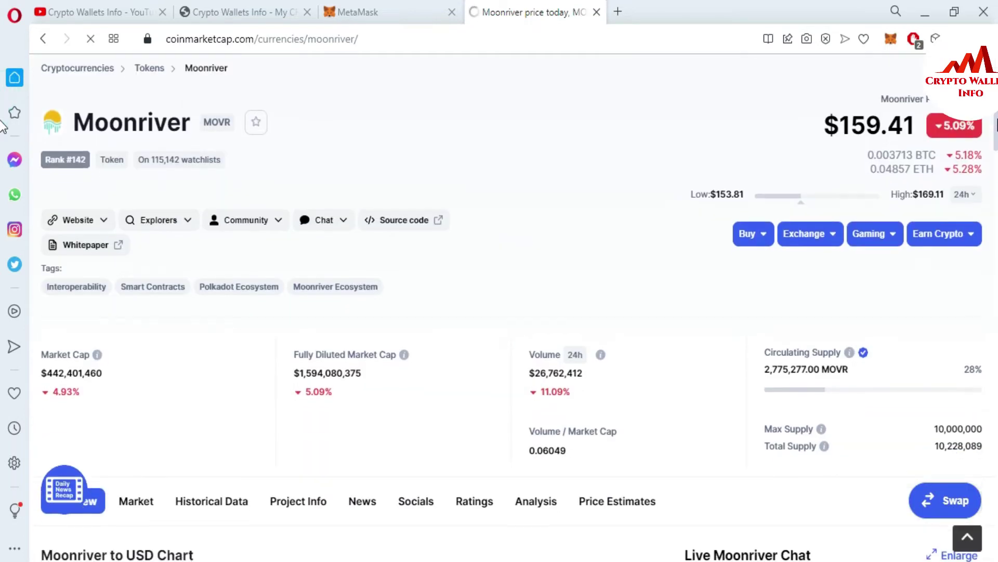
scroll(4, 152, "down", 3)
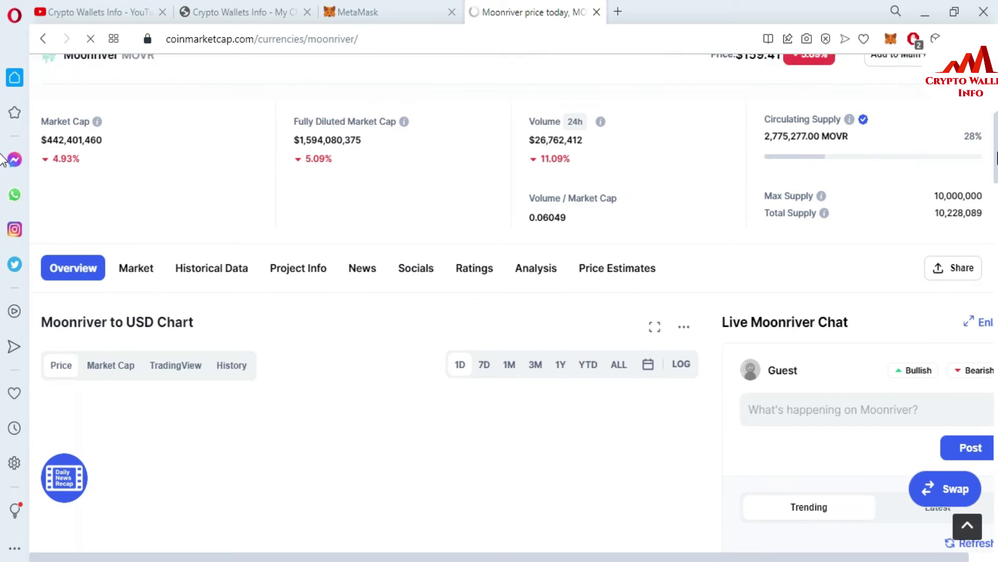
scroll(468, 234, "down", 1)
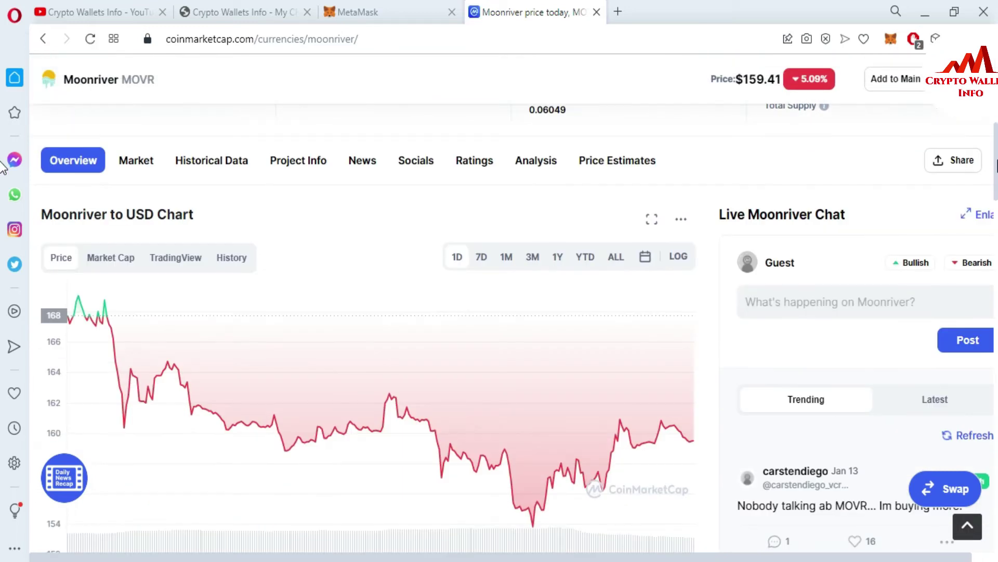
Review Moonriver's all-time price history and supply stats, then open its website links
left_click(616, 251)
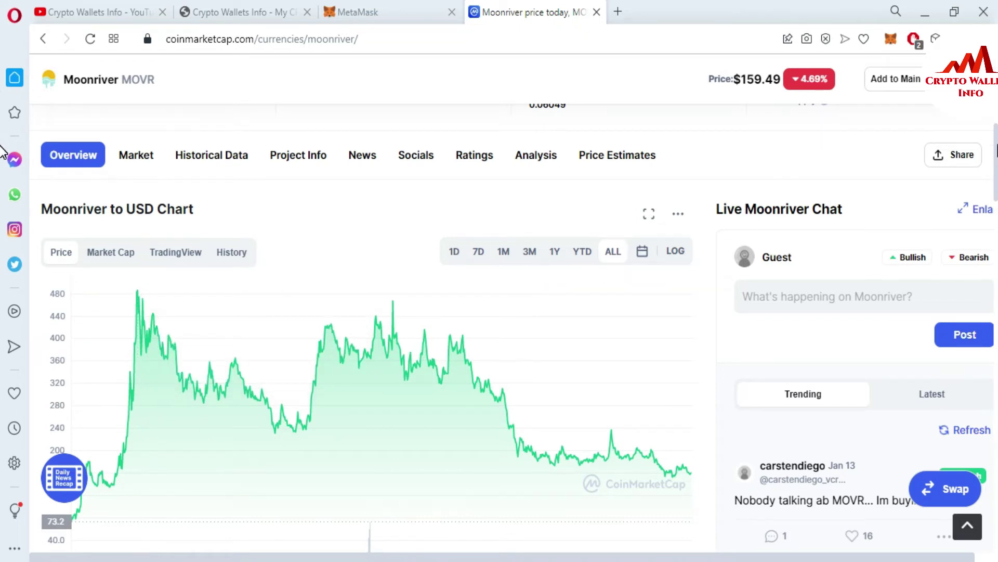
scroll(4, 163, "down", 1)
scroll(3, 163, "down", 5)
scroll(4, 164, "down", 5)
scroll(4, 163, "down", 5)
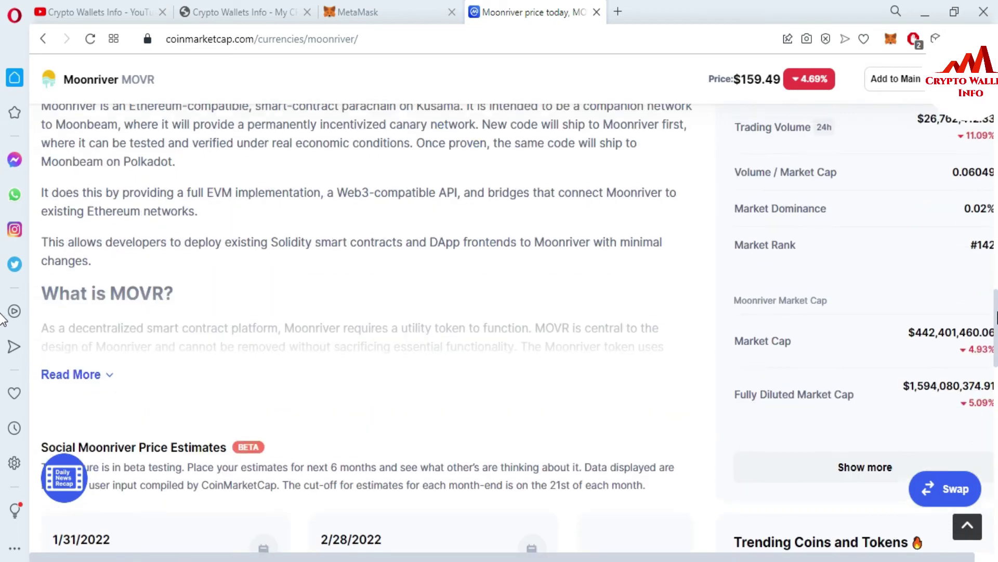
left_click(861, 462)
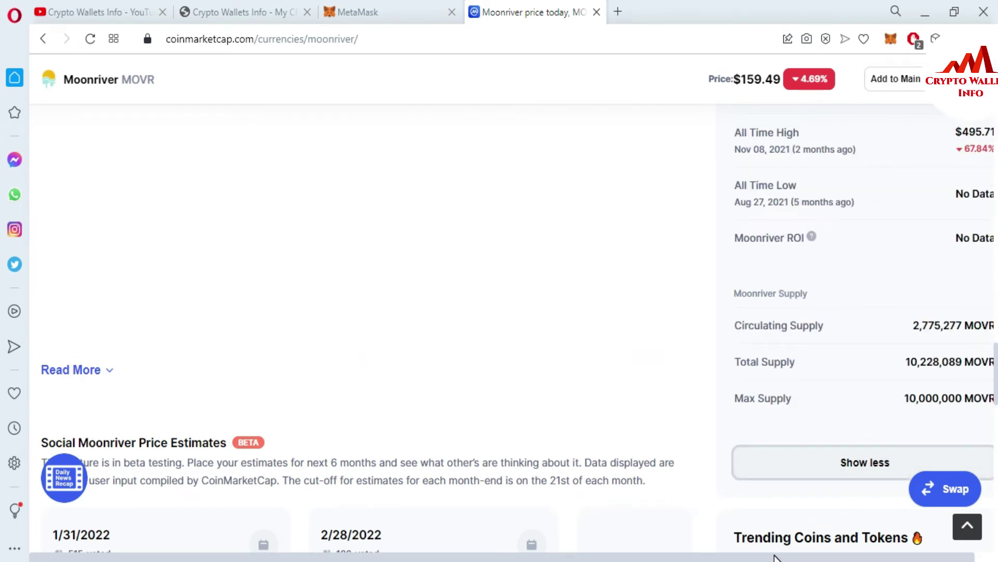
left_click_drag(775, 556, 883, 555)
scroll(3, 363, "up", 2)
scroll(4, 313, "up", 5)
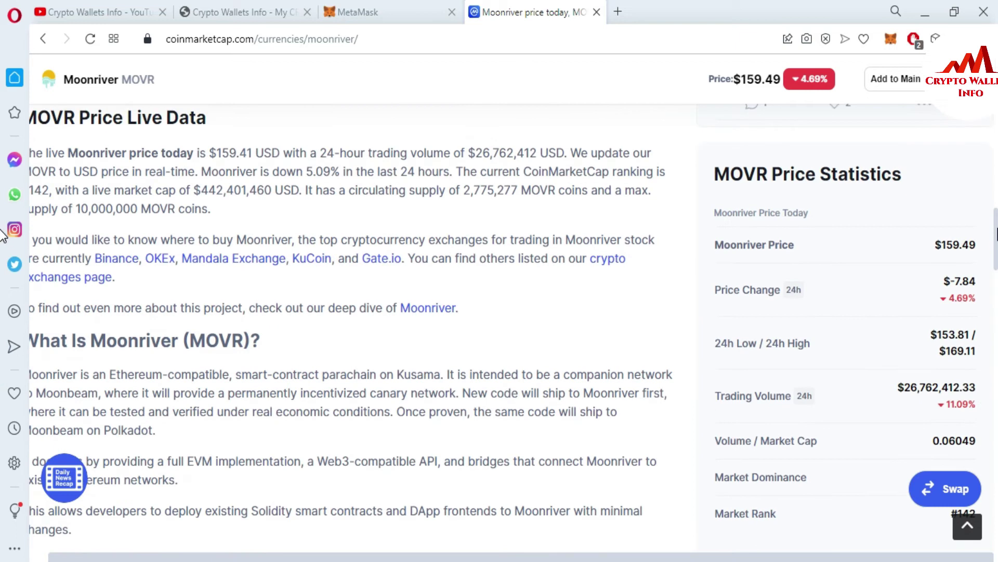
scroll(4, 227, "up", 2)
scroll(4, 219, "up", 1)
scroll(3, 226, "up", 5)
scroll(4, 250, "down", 10)
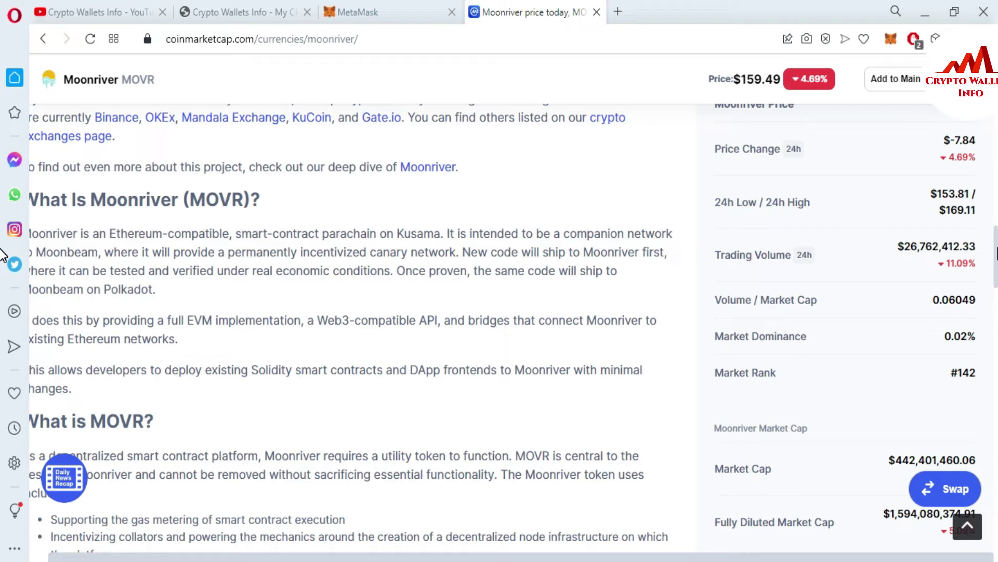
scroll(4, 254, "down", 3)
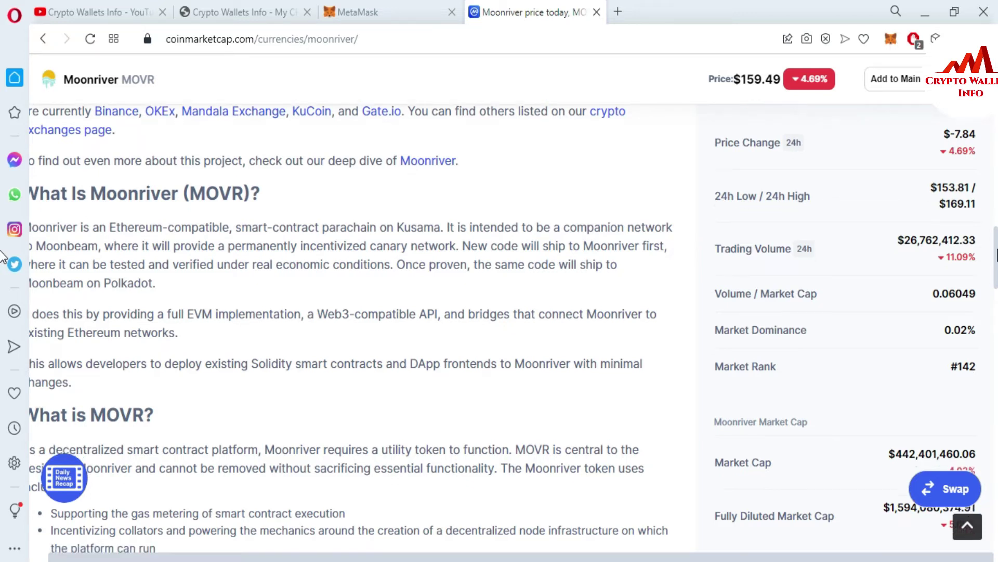
scroll(4, 312, "down", 7)
scroll(2, 328, "up", 3)
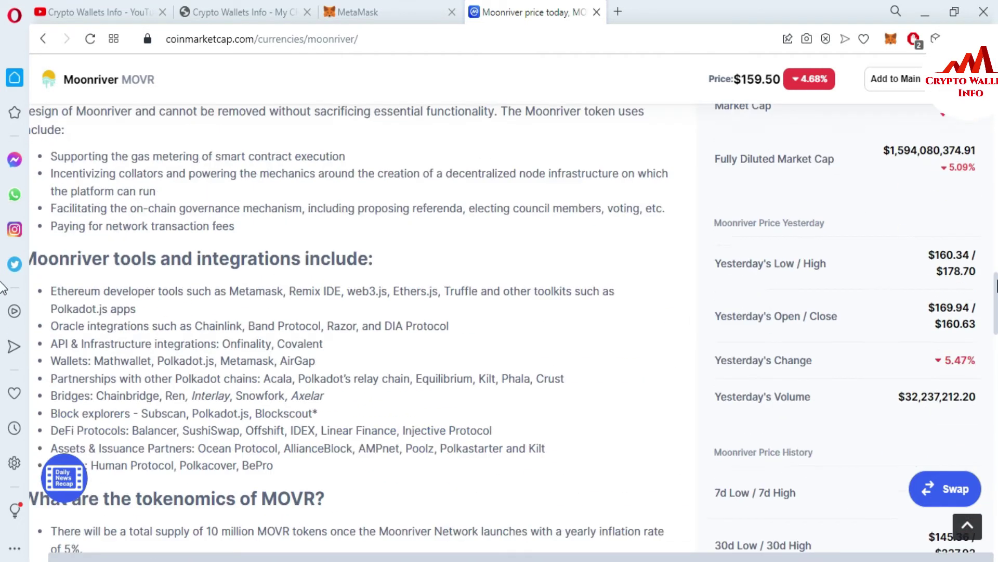
scroll(2, 297, "up", 3)
scroll(2, 254, "up", 1)
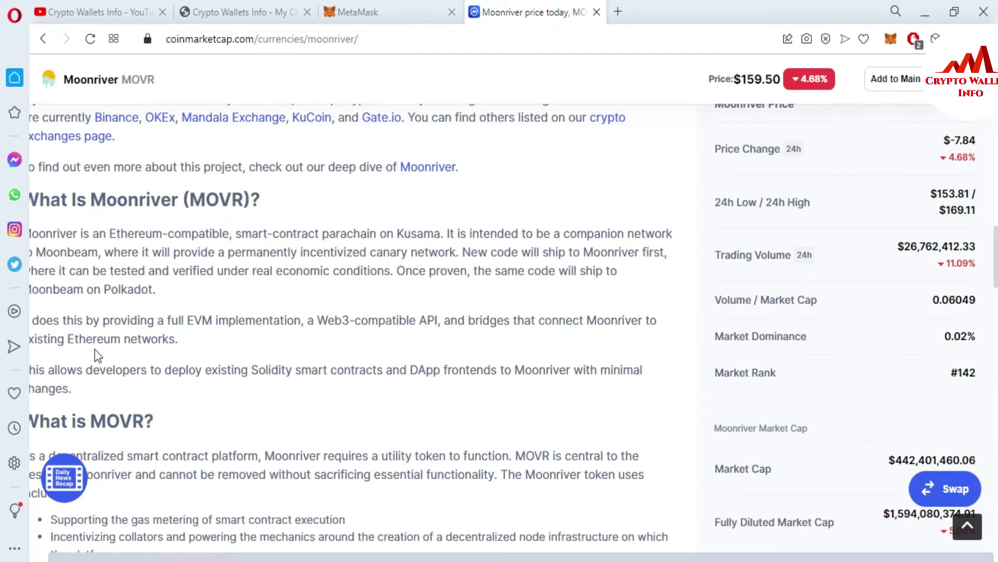
left_click_drag(84, 289, 212, 457)
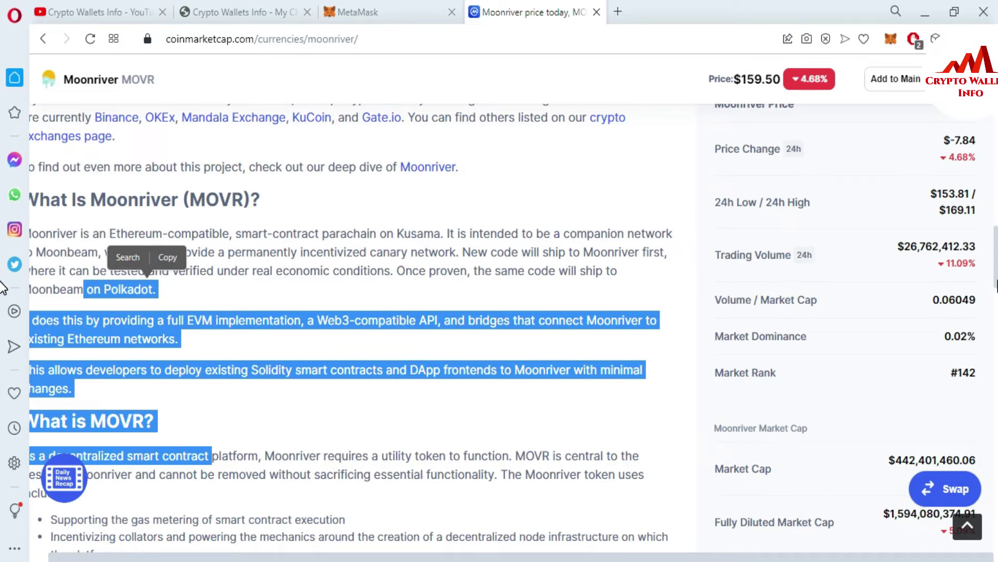
left_click(967, 527)
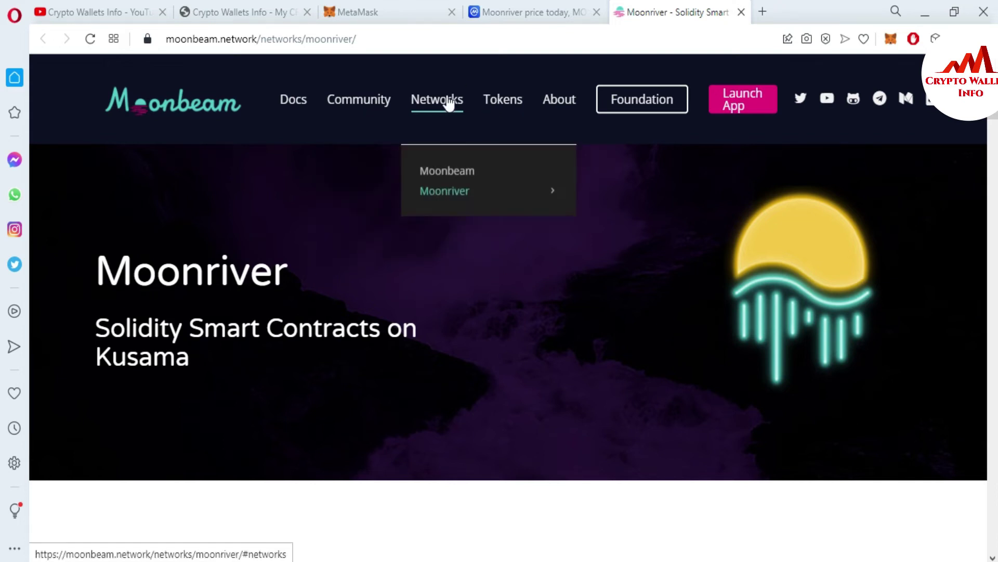
mouse_move(437, 99)
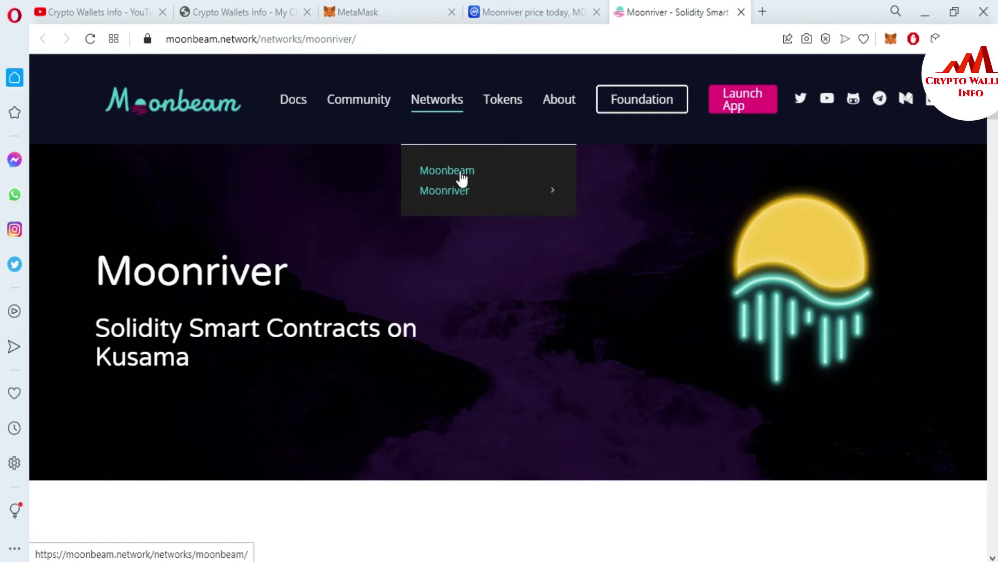
mouse_move(445, 190)
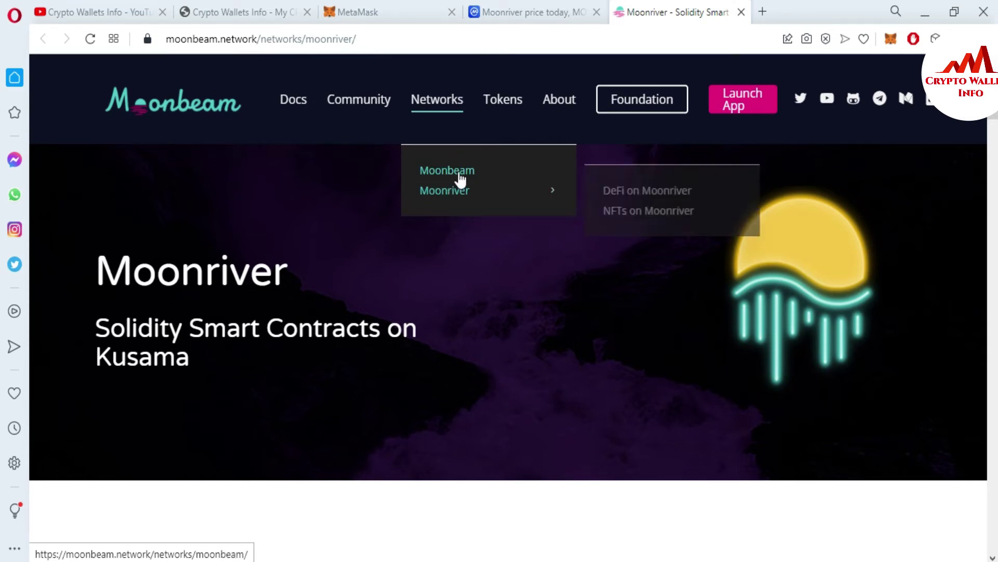
scroll(3, 105, "down", 8)
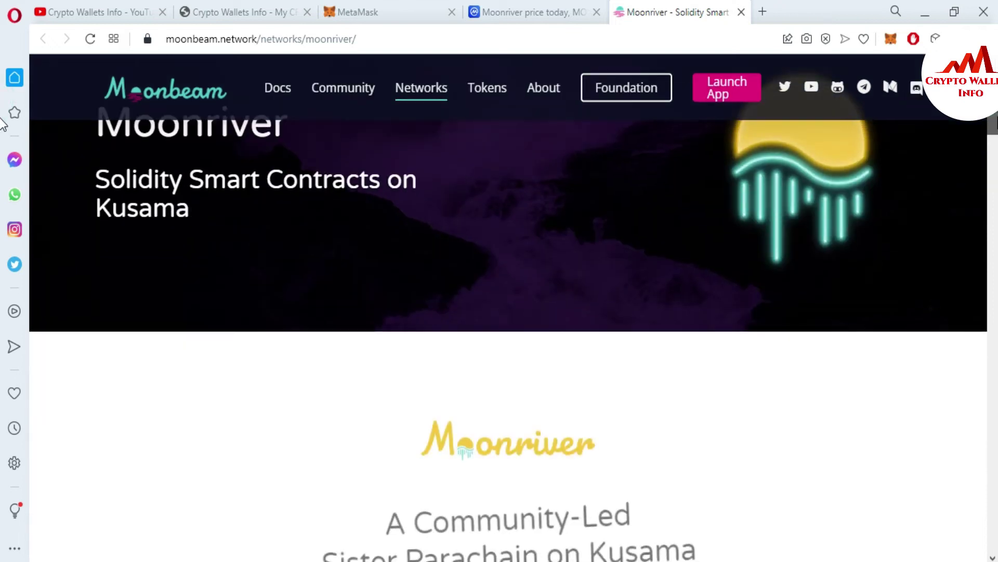
scroll(4, 165, "up", 2)
scroll(4, 170, "down", 5)
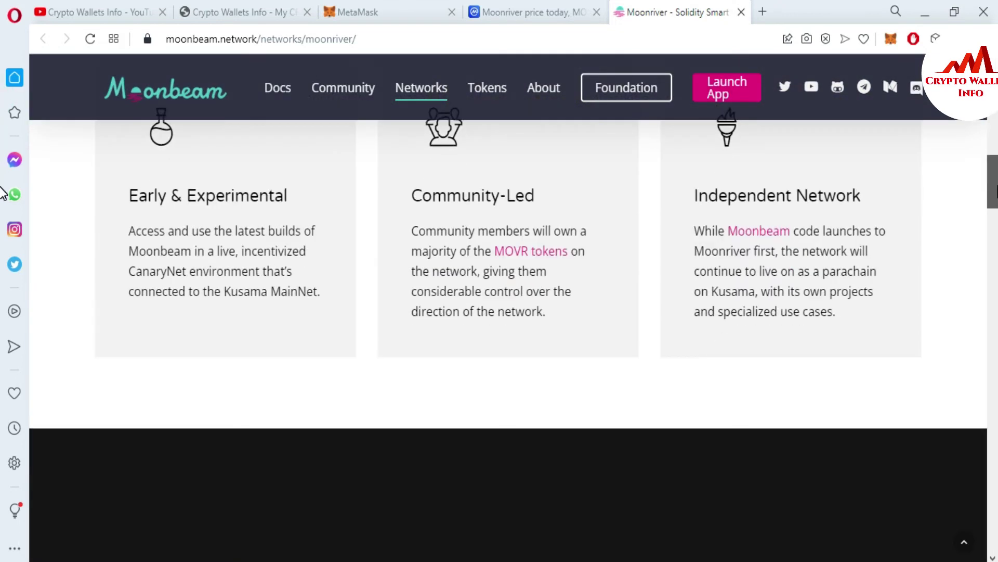
scroll(5, 187, "down", 5)
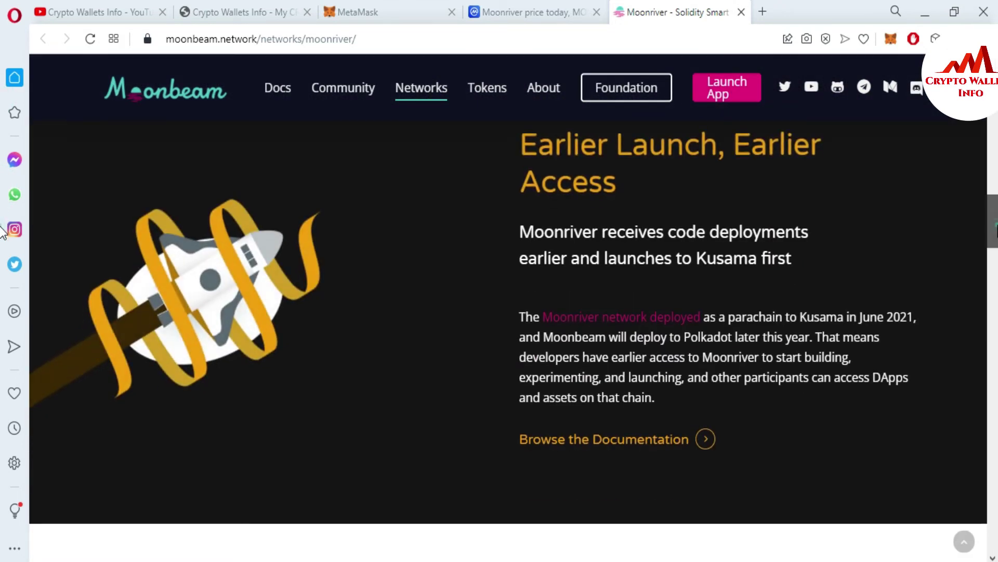
scroll(3, 234, "down", 1)
scroll(4, 257, "down", 5)
scroll(2, 274, "up", 1)
scroll(3, 281, "down", 4)
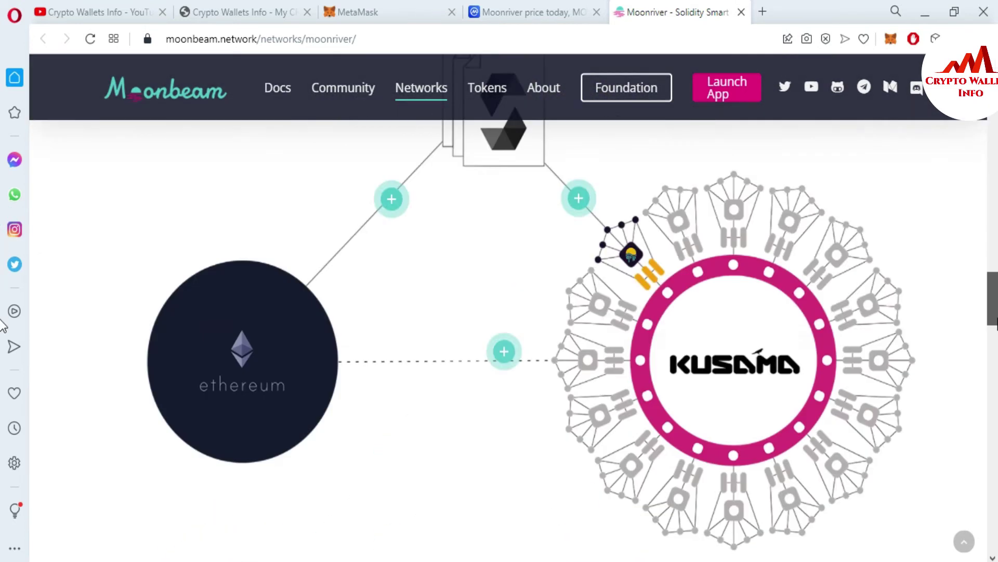
scroll(3, 312, "down", 2)
scroll(4, 344, "down", 2)
scroll(4, 359, "down", 4)
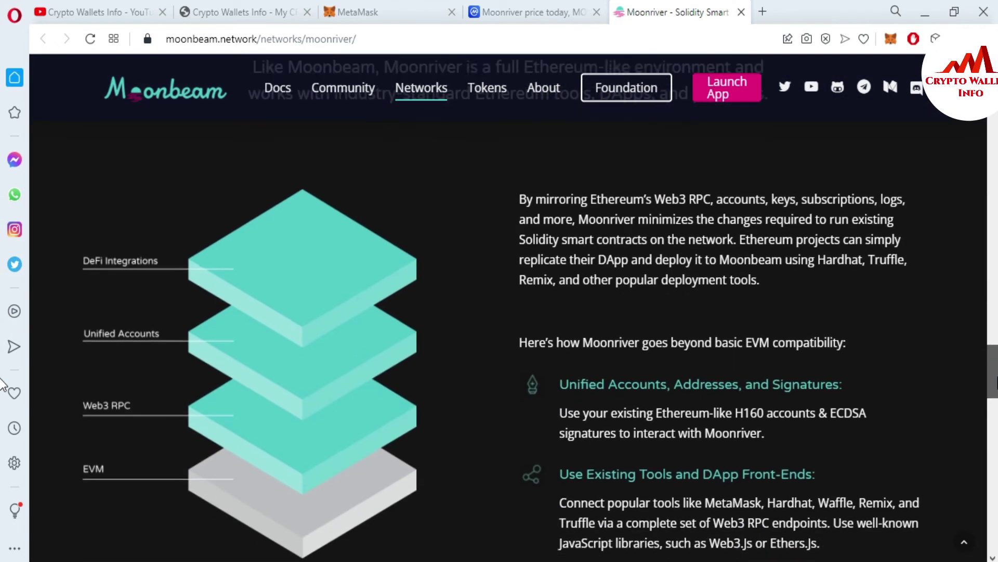
scroll(3, 386, "down", 1)
scroll(3, 406, "down", 3)
scroll(4, 410, "down", 2)
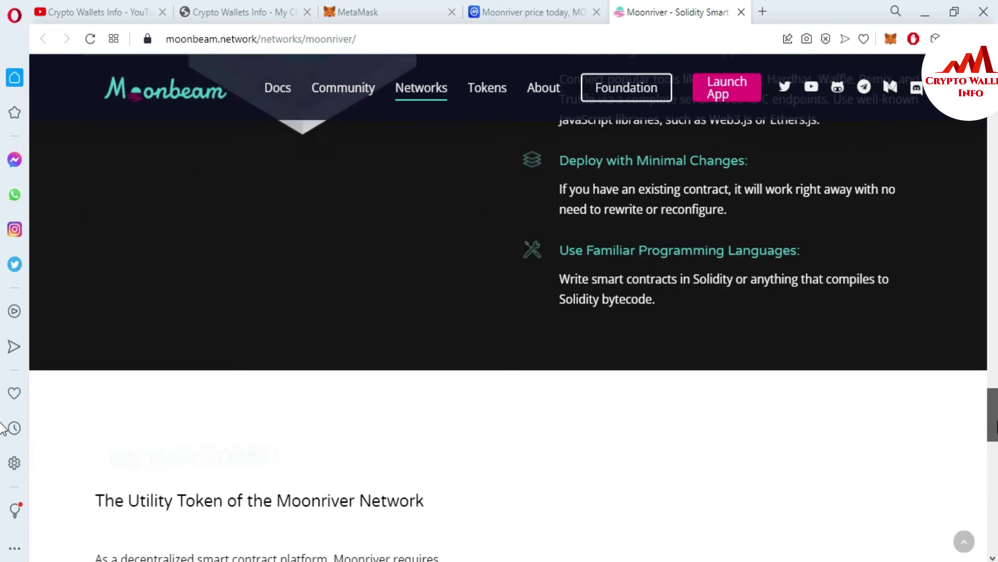
scroll(3, 410, "down", 1)
scroll(4, 409, "down", 2)
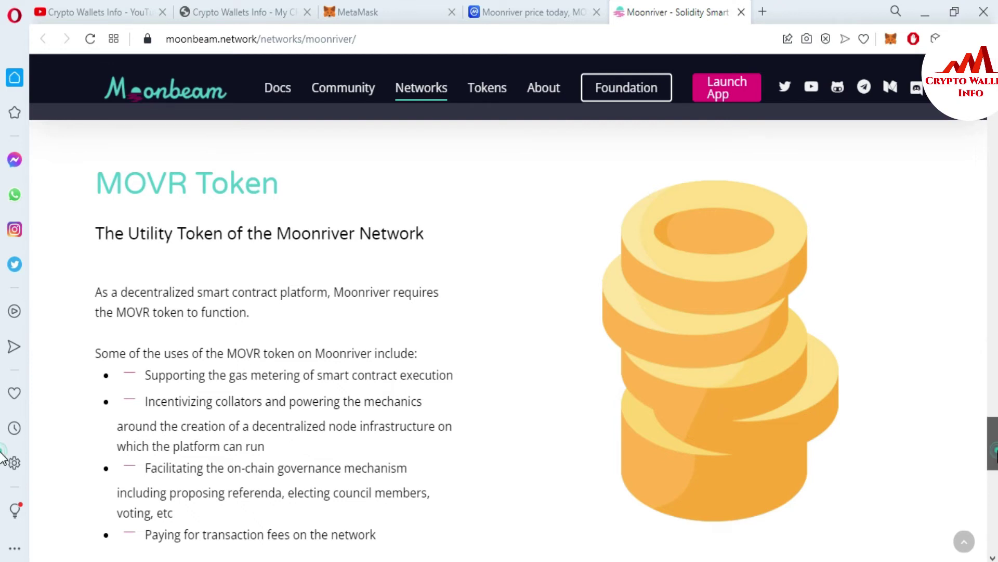
scroll(3, 460, "down", 2)
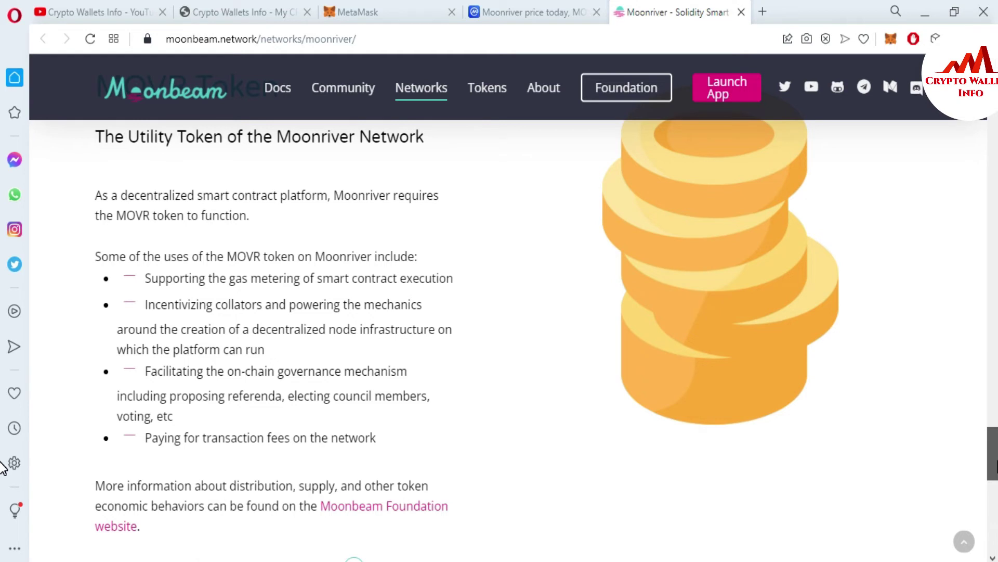
scroll(3, 467, "down", 3)
scroll(3, 500, "down", 3)
scroll(3, 351, "up", 10)
scroll(4, 156, "down", 5)
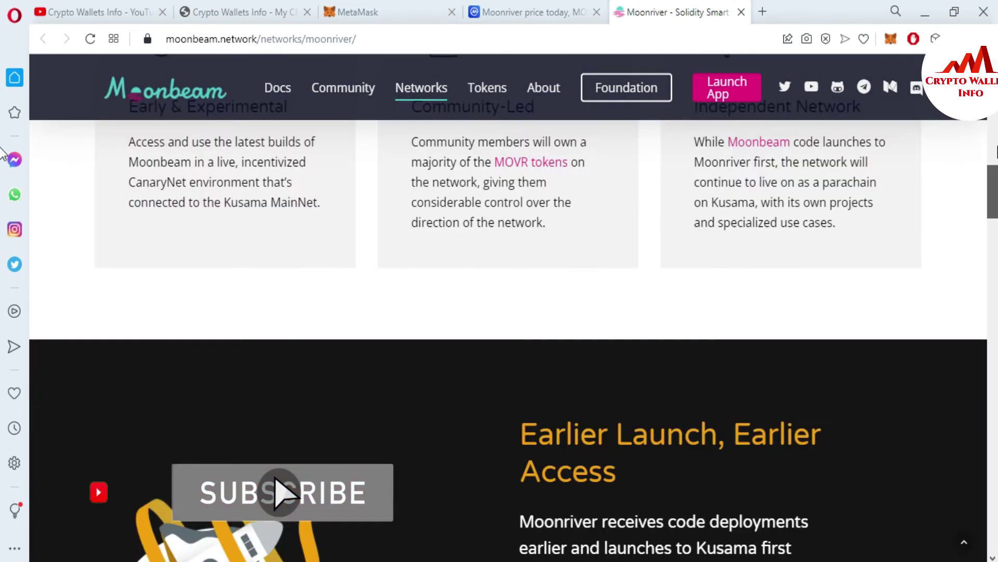
scroll(4, 156, "up", 8)
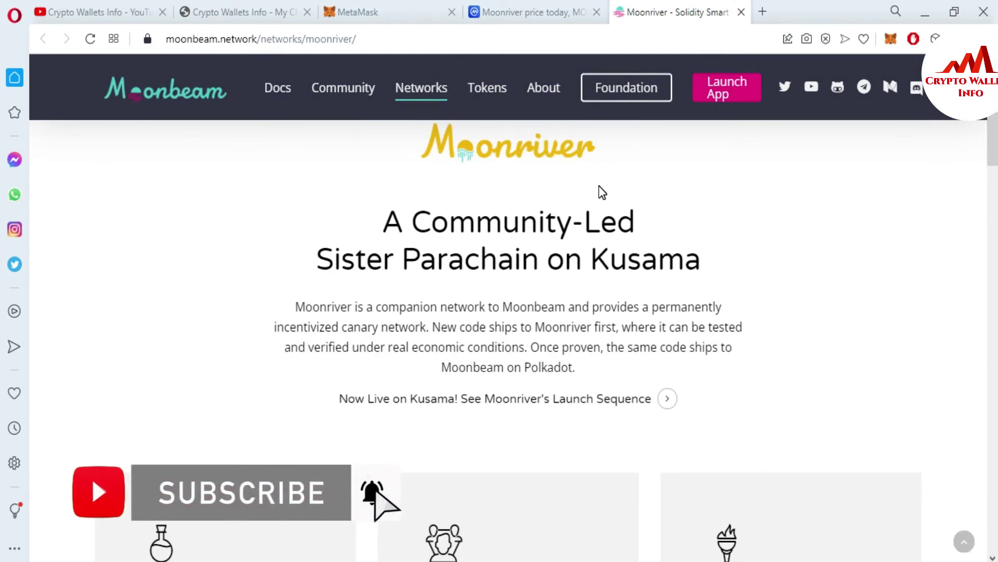
Copy the network name 'Moonriver' from the Notepad network details
left_click(385, 17)
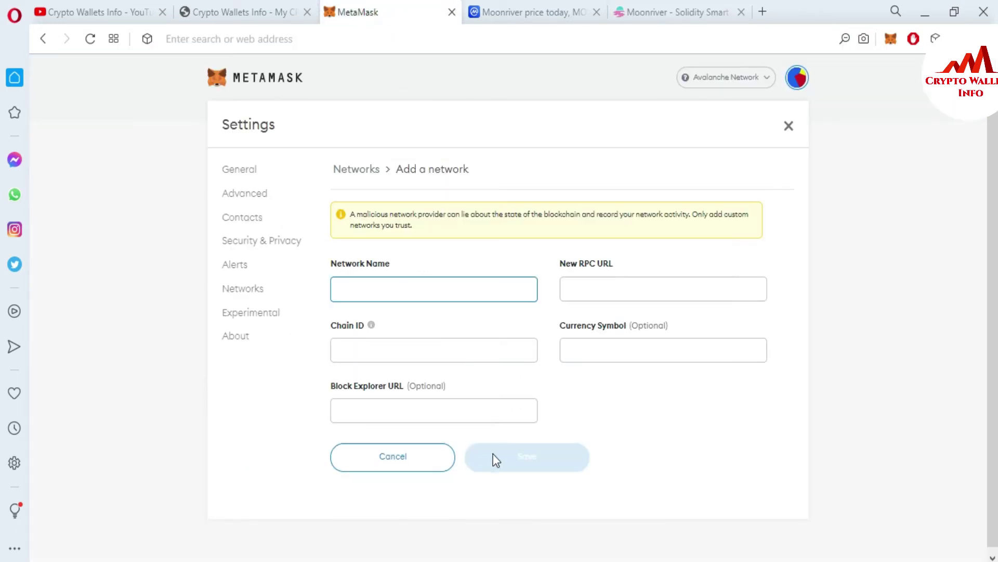
left_click(495, 561)
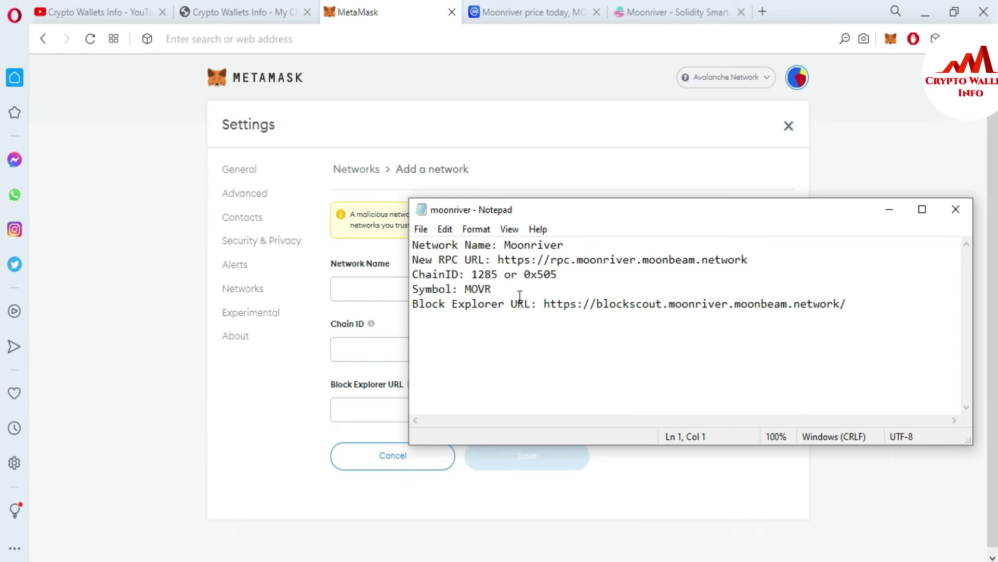
left_click_drag(504, 245, 565, 245)
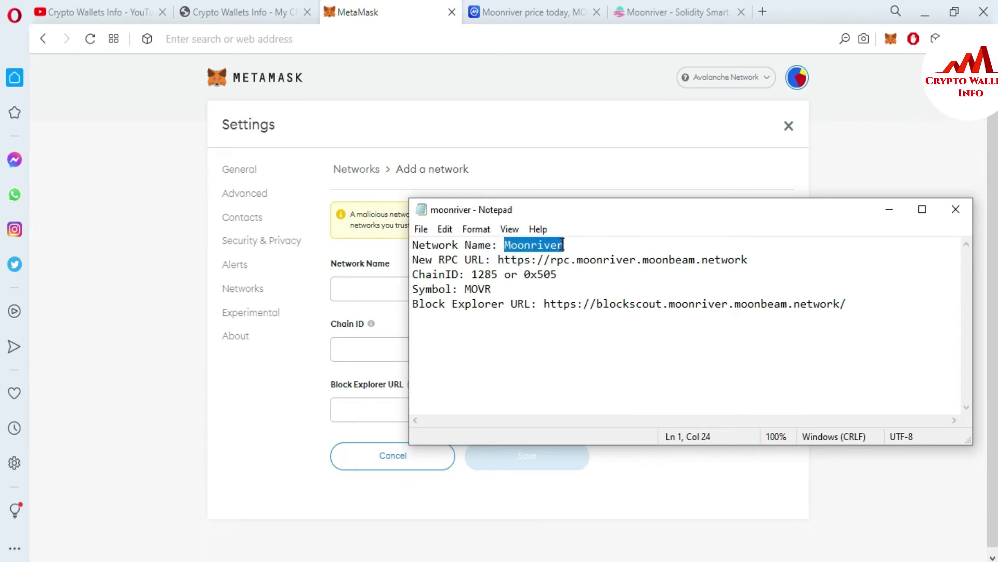
left_click_drag(592, 219, 569, 251)
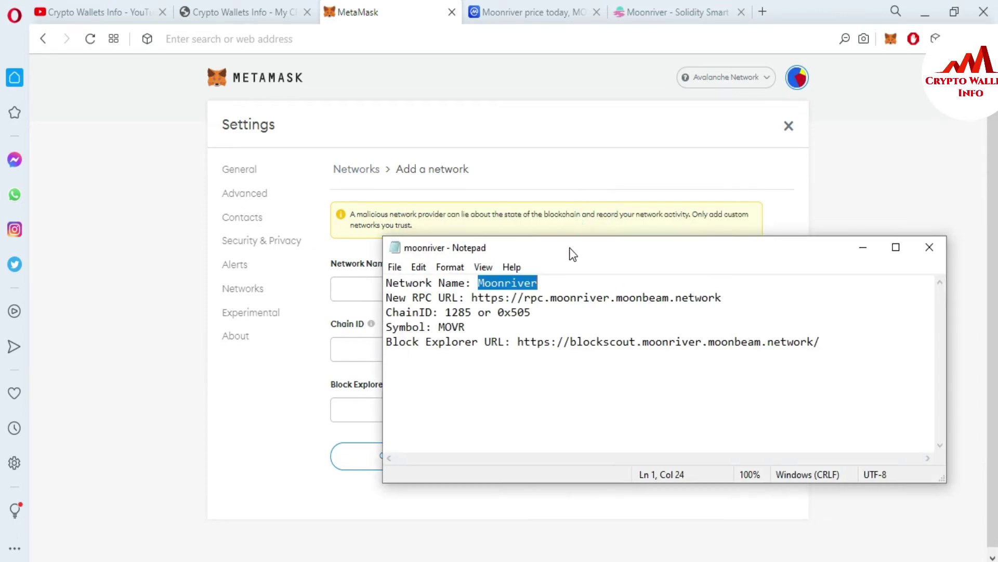
left_click(547, 302)
left_click_drag(477, 283, 624, 331)
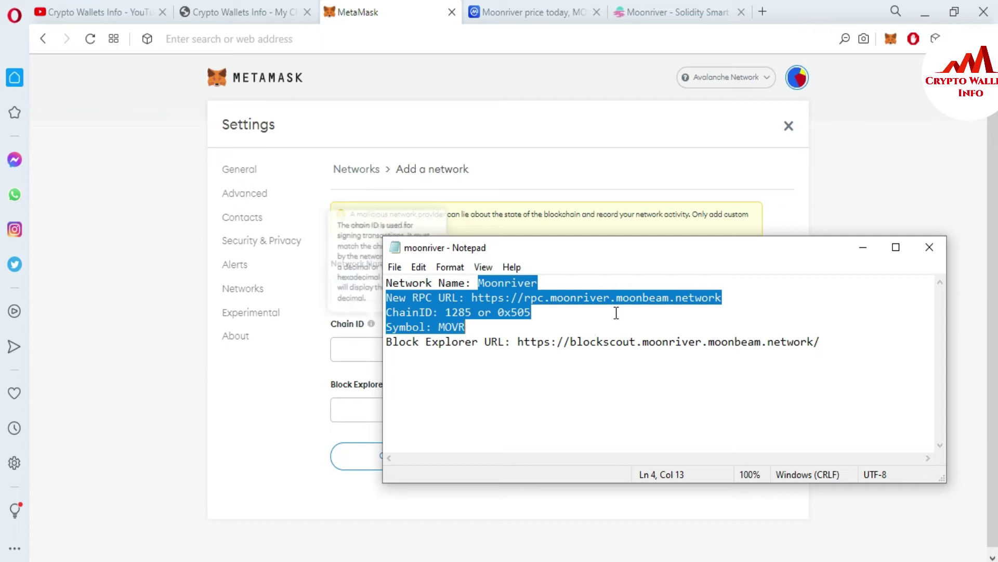
left_click(610, 324)
left_click_drag(477, 283, 555, 285)
key("ctrl+c")
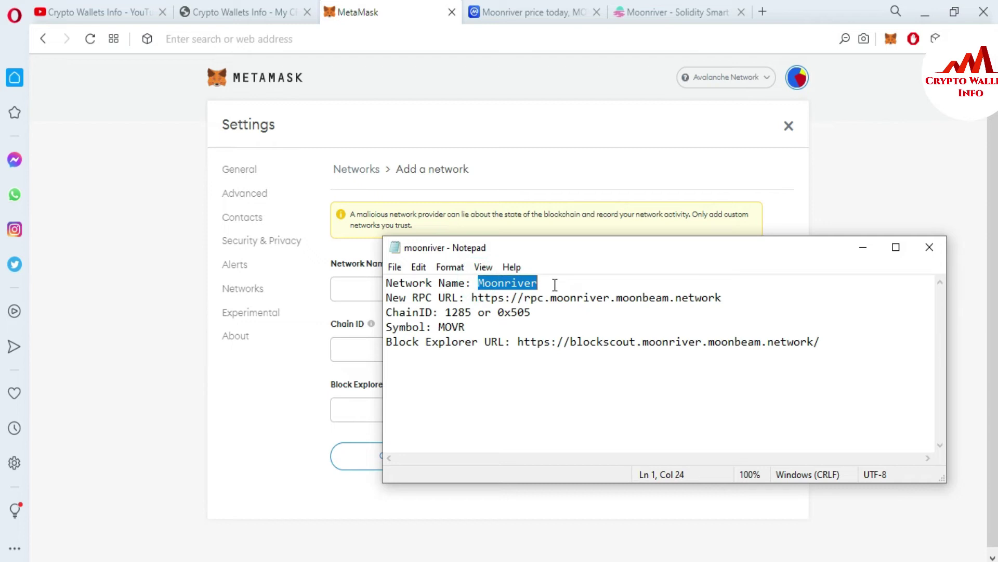
Paste Moonriver as the Network Name and copy the RPC address from Notepad
left_click(304, 400)
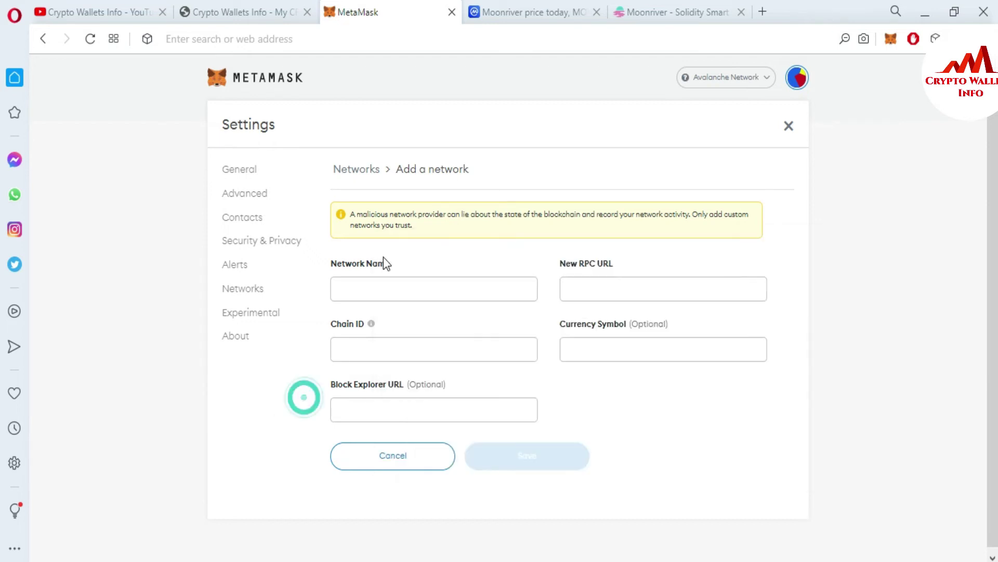
left_click(364, 288)
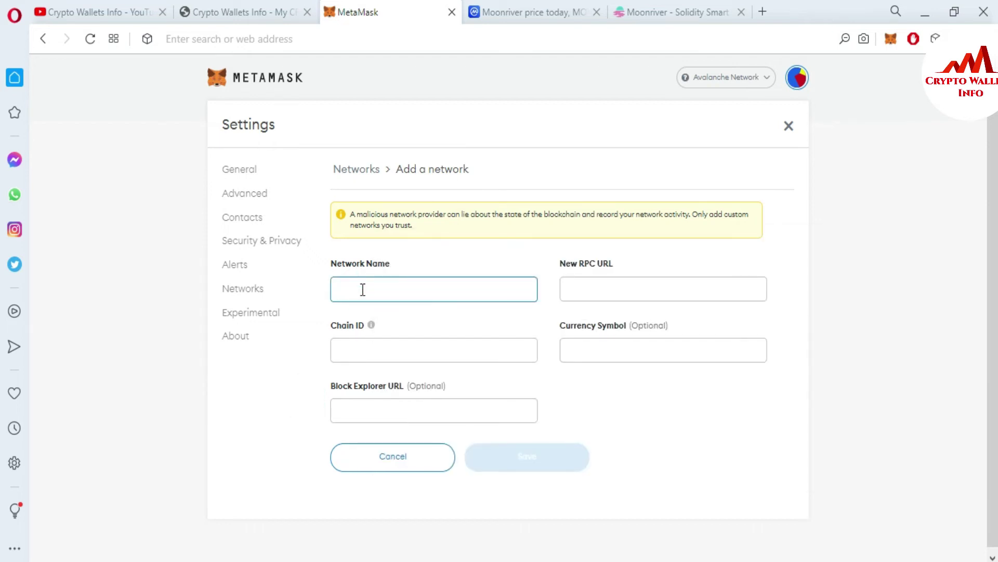
key("ctrl+v")
left_click(637, 290)
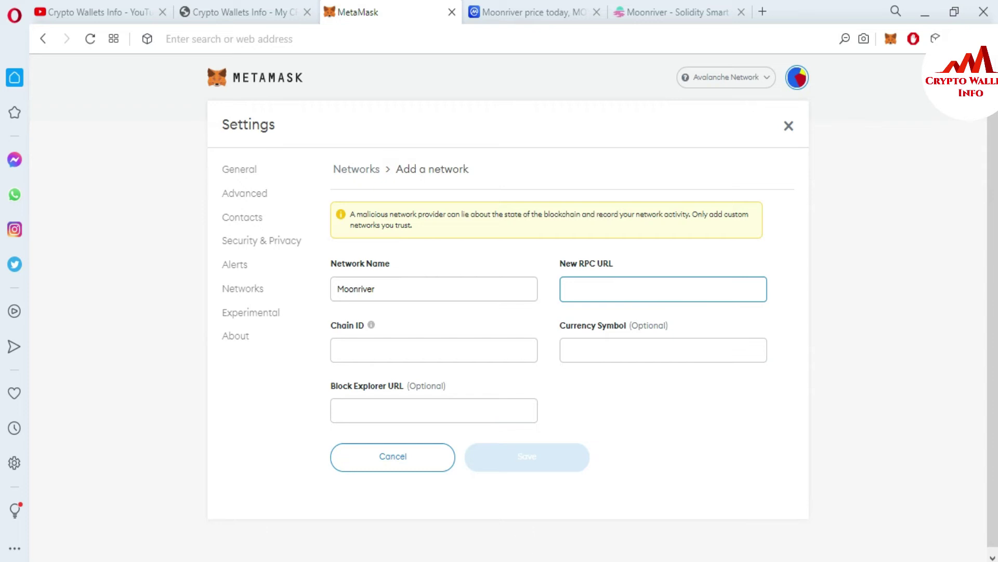
left_click(487, 558)
left_click_drag(470, 297, 727, 301)
key("ctrl+c")
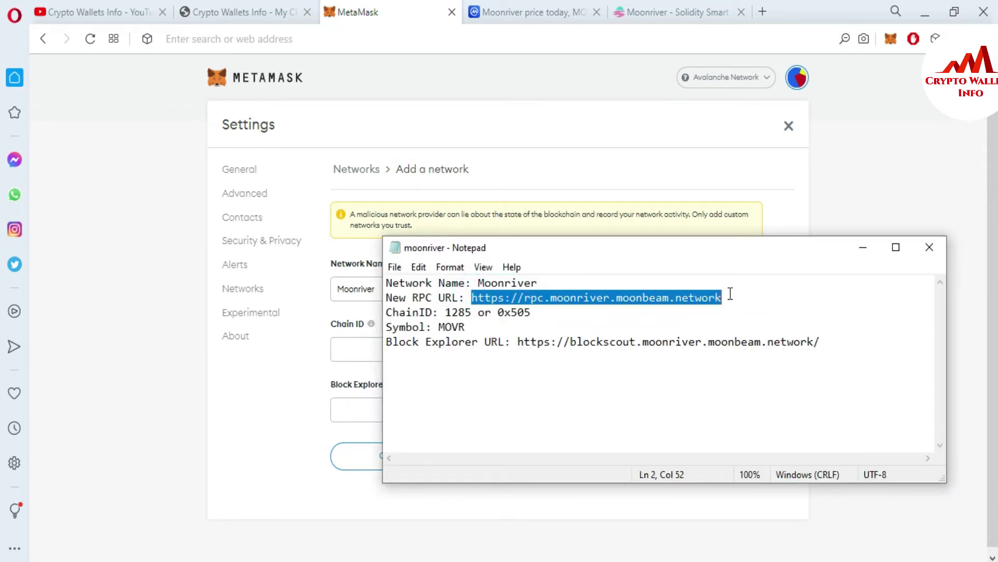
left_click(313, 410)
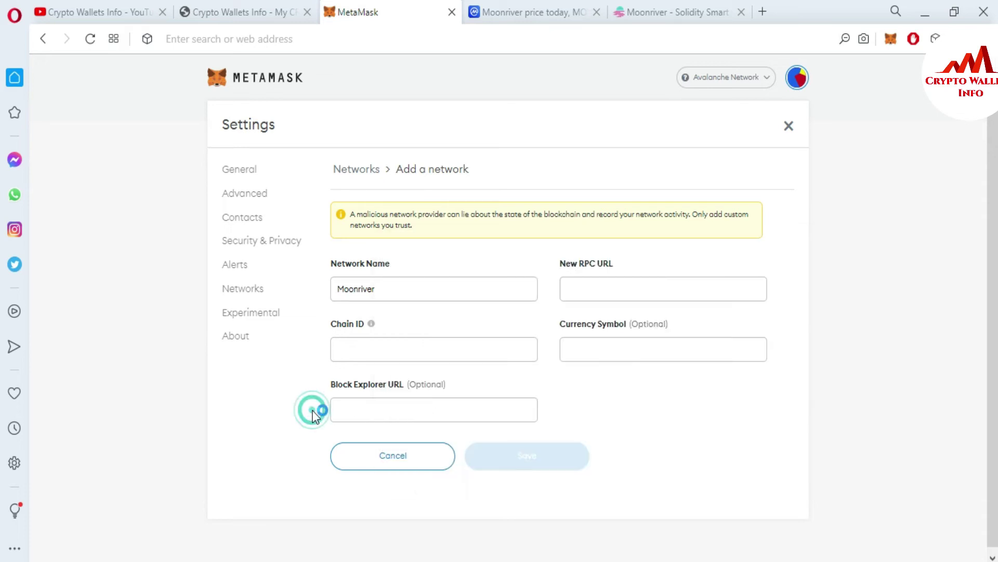
left_click(641, 287)
key("ctrl+v")
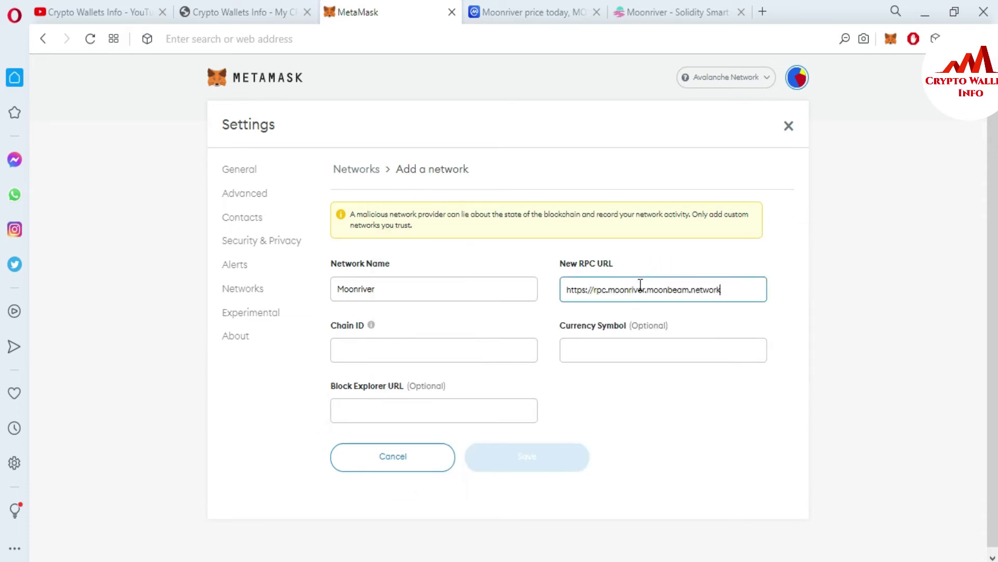
left_click(382, 353)
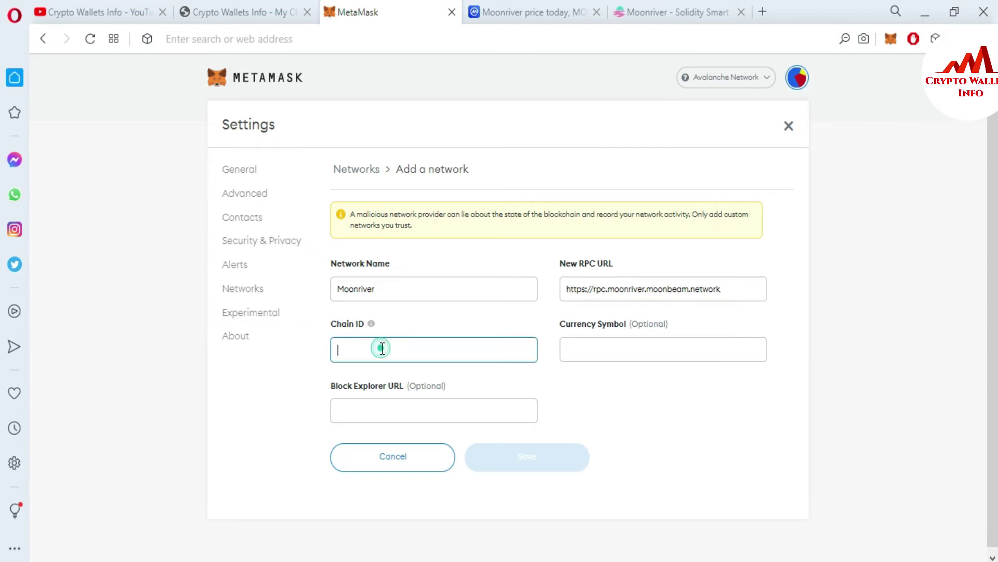
key("alt+Tab")
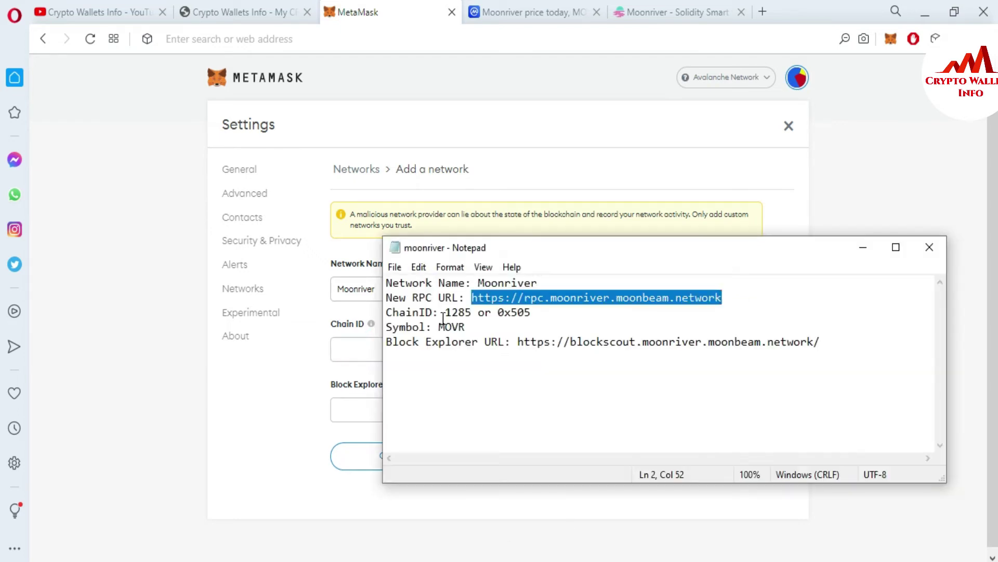
left_click_drag(473, 313, 447, 312)
key("ctrl+c")
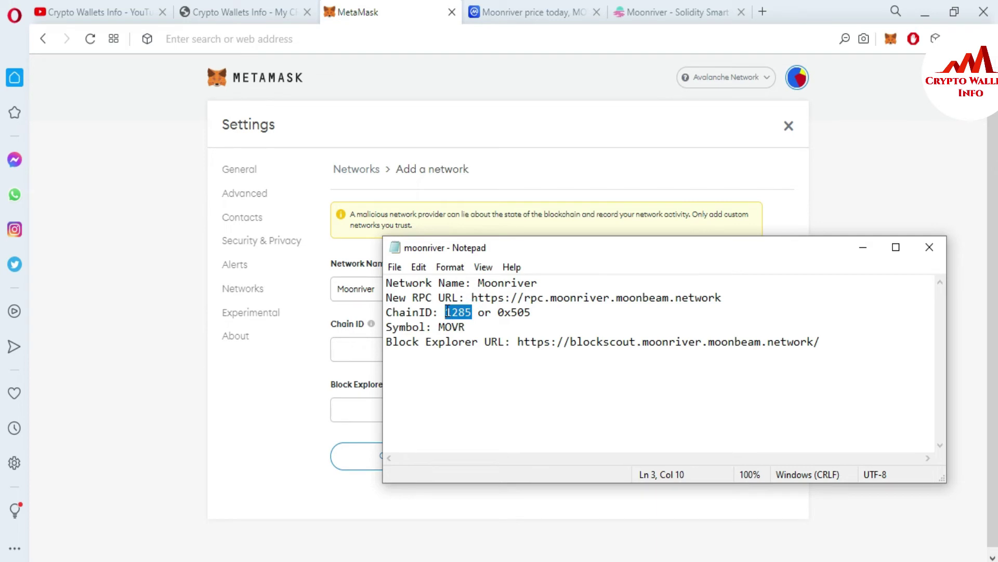
left_click(273, 416)
left_click(370, 353)
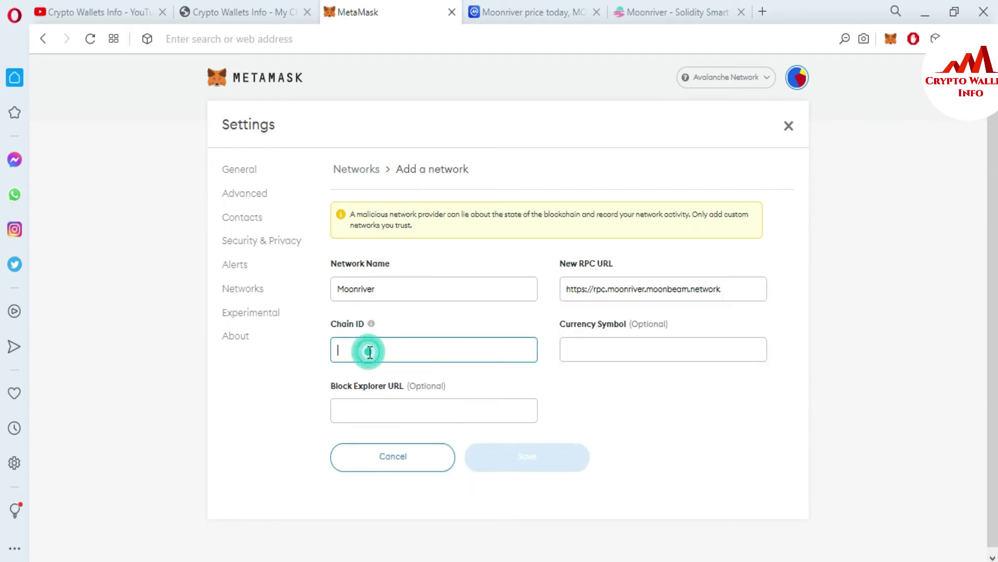
key("ctrl+v")
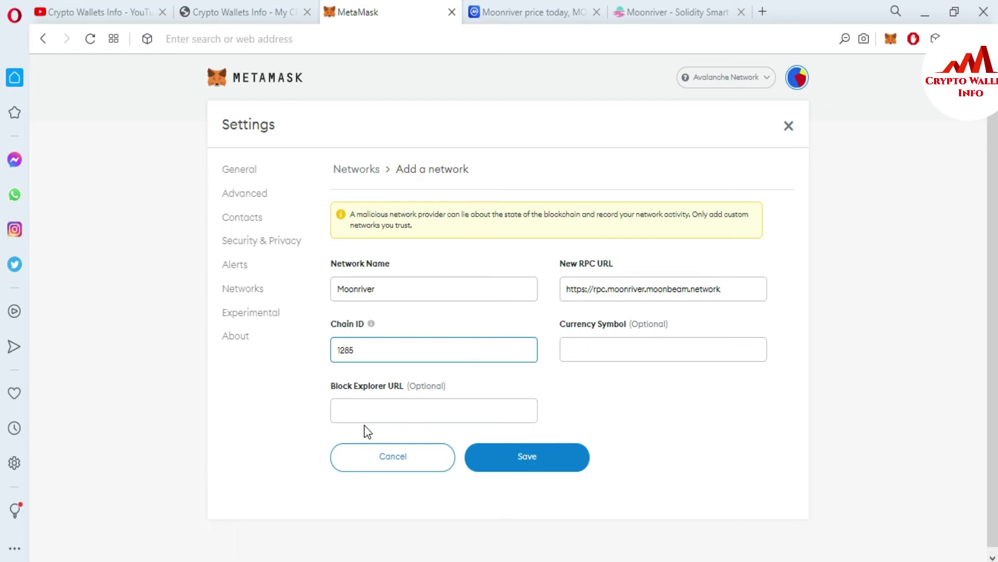
Copy MOVR from Notepad into the Currency Symbol field
left_click(621, 353)
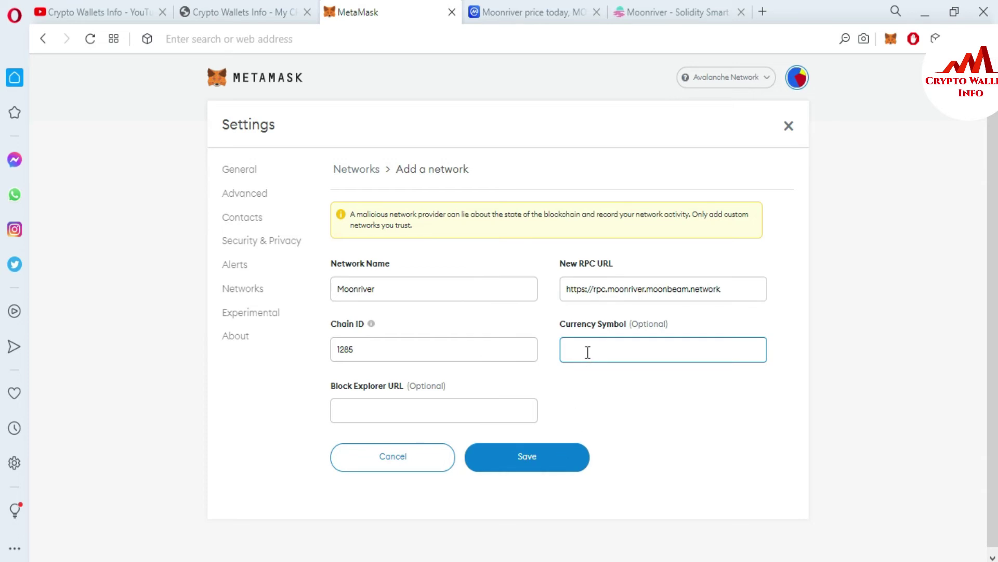
key("alt+Tab")
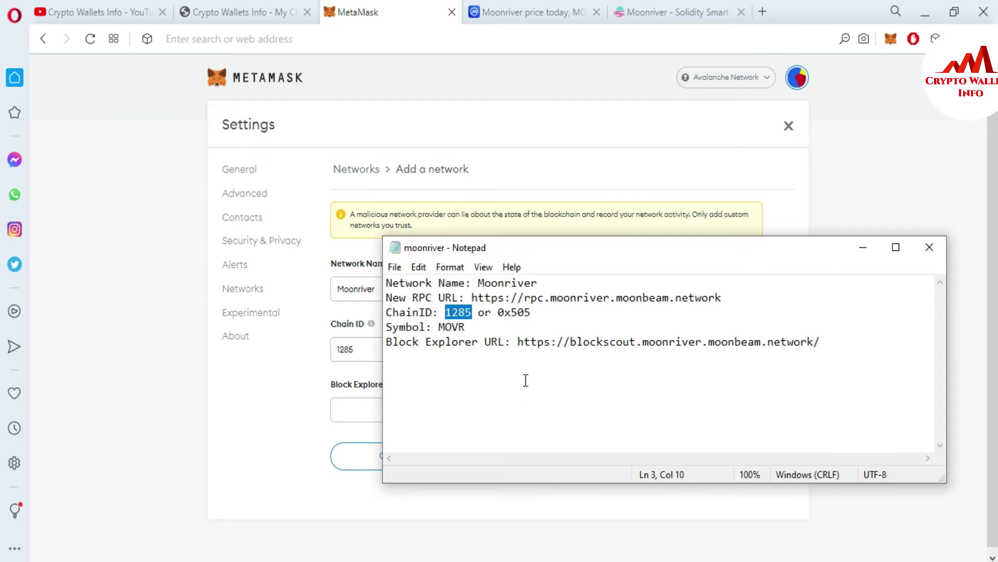
left_click_drag(442, 330, 467, 327)
key("ctrl+c")
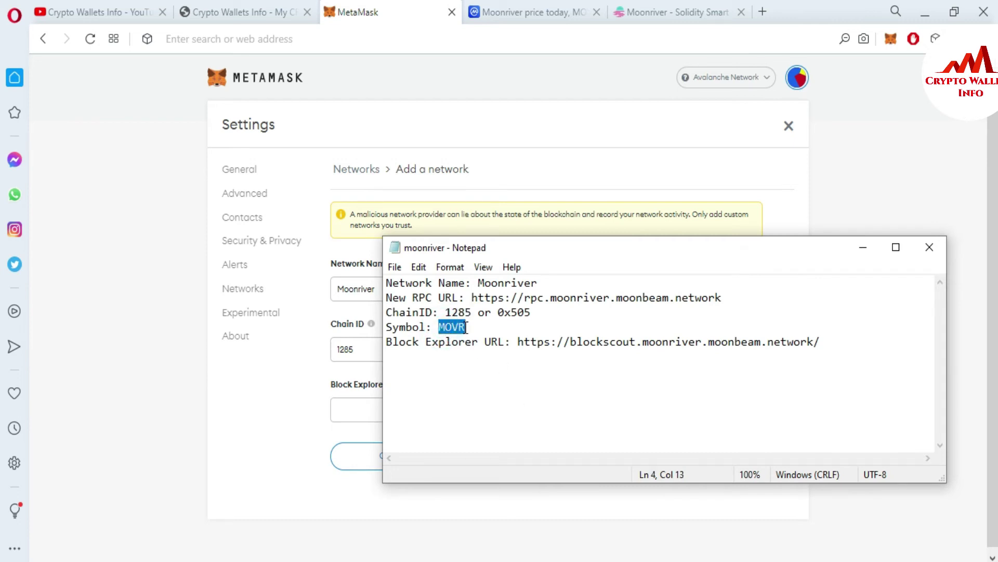
left_click(261, 435)
left_click(579, 349)
key("ctrl+v")
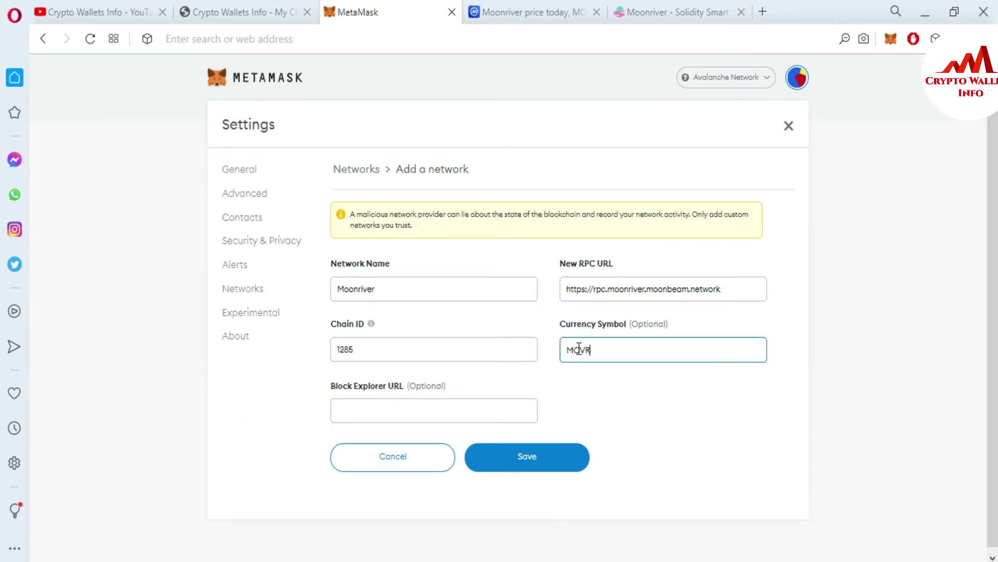
Check the MOVR ticker on the CoinMarketCap page, then return to MetaMask
left_click(508, 12)
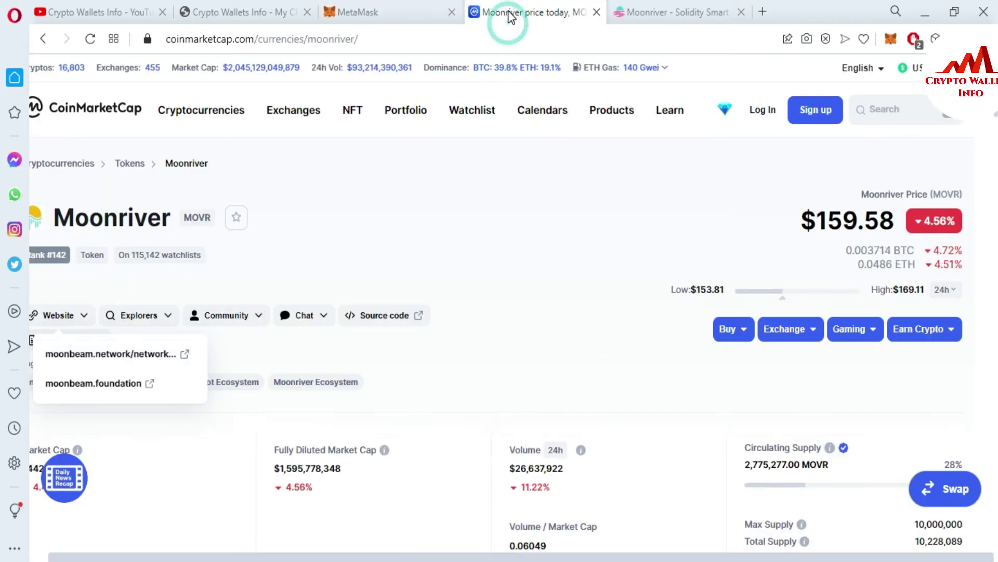
left_click_drag(213, 218, 186, 218)
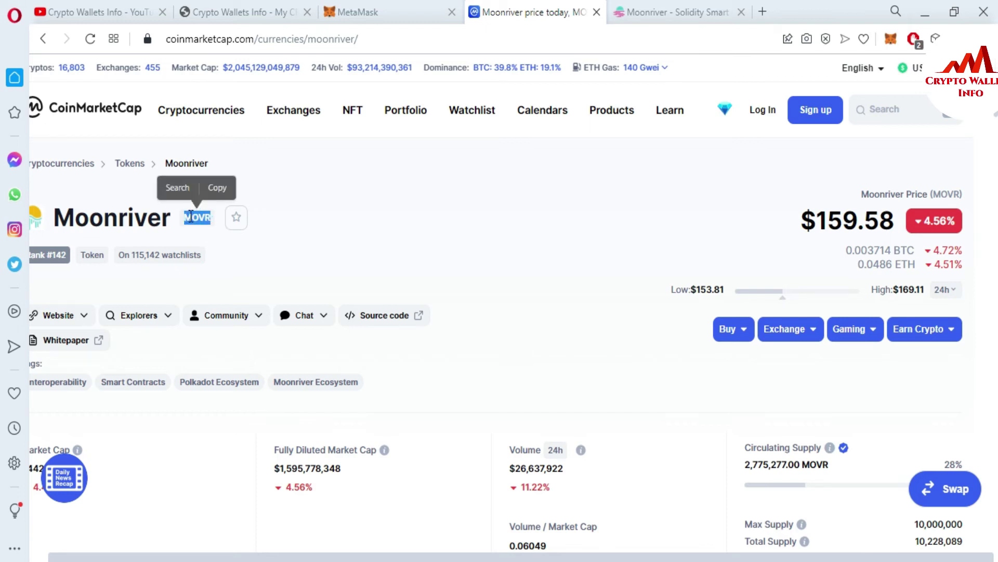
left_click(382, 10)
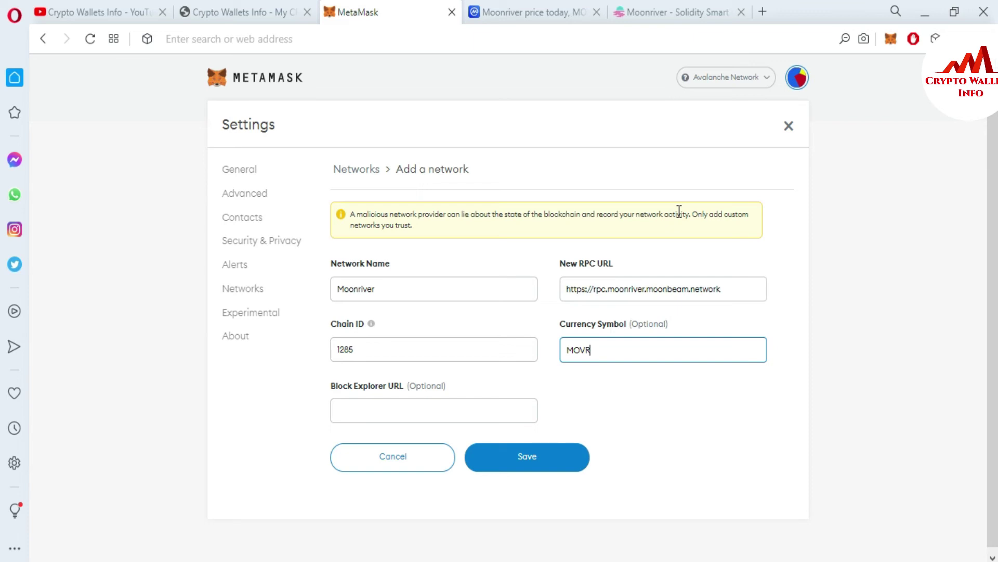
Paste the Moonriver block explorer URL from Notepad and save the network
left_click(396, 417)
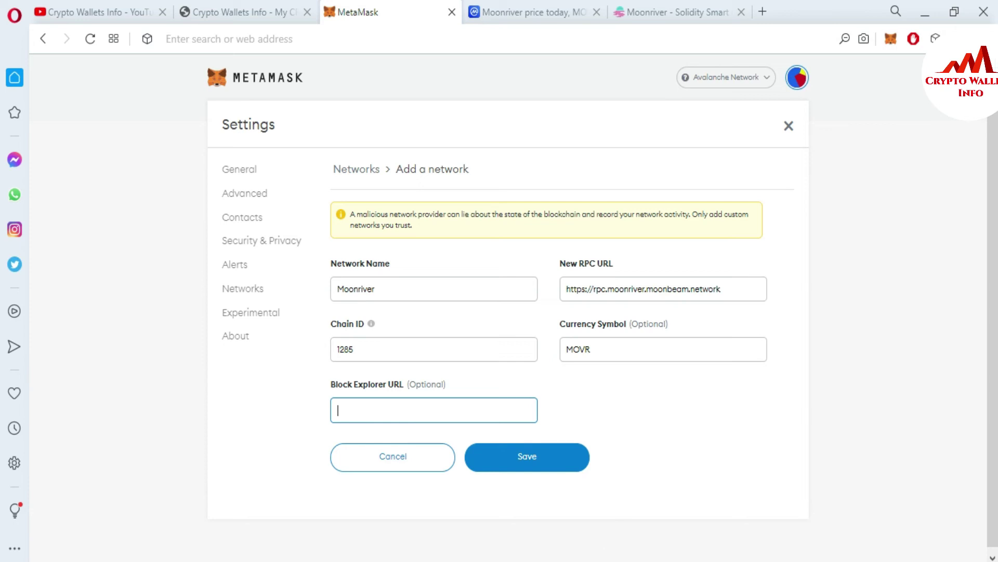
key("alt+Tab")
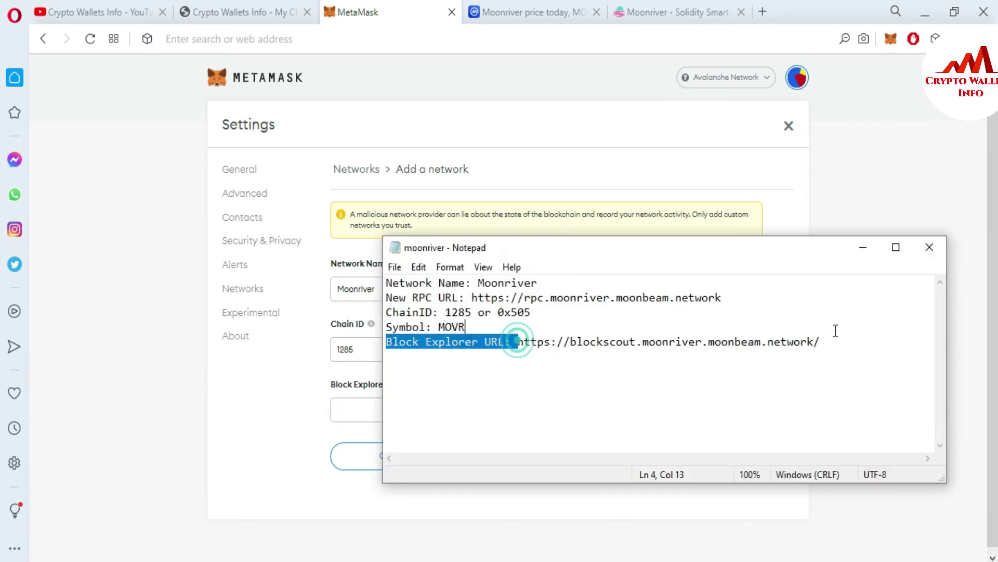
left_click_drag(518, 342, 843, 348)
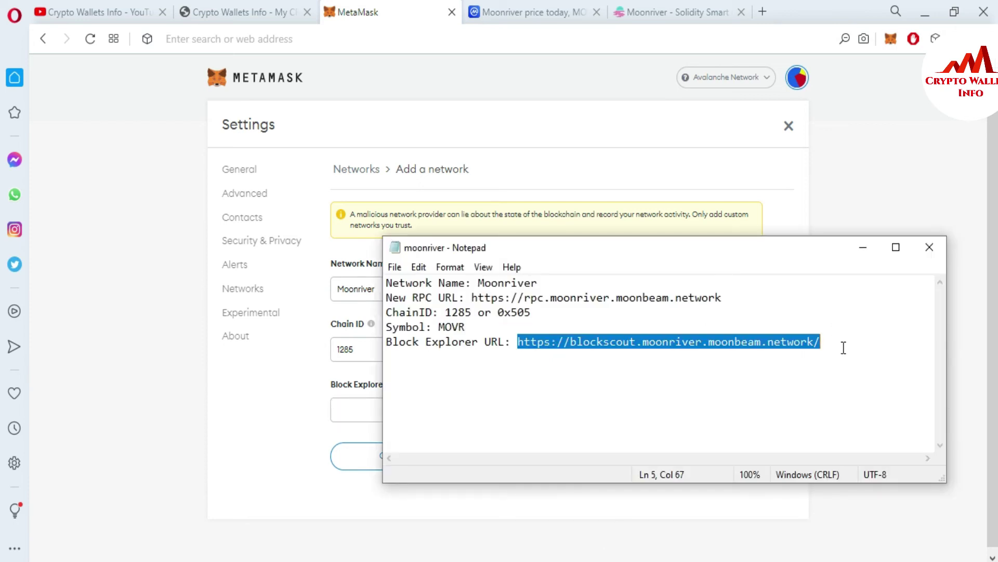
left_click(321, 449)
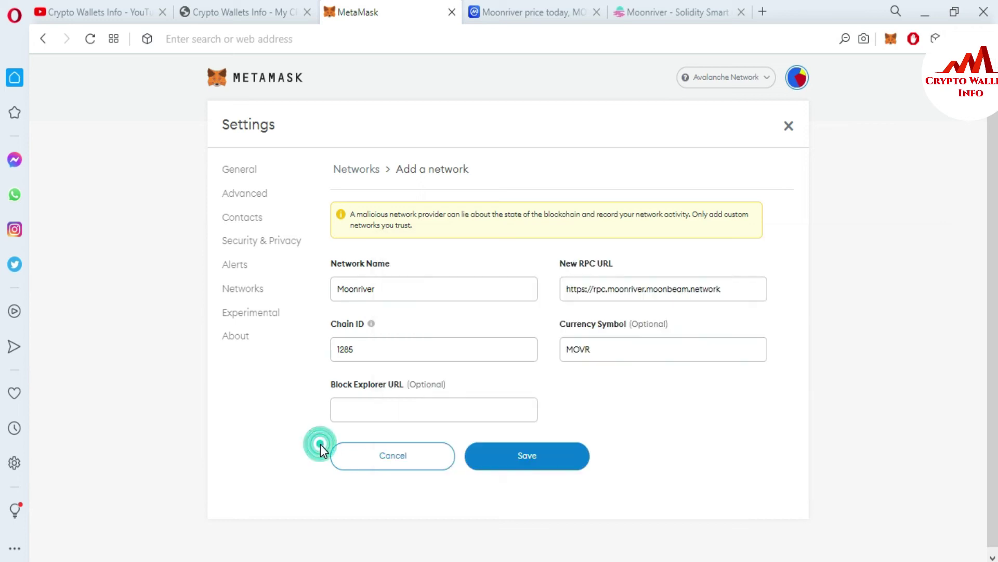
left_click(352, 414)
type("https://blockscout.moonriver.moonbeam.network/")
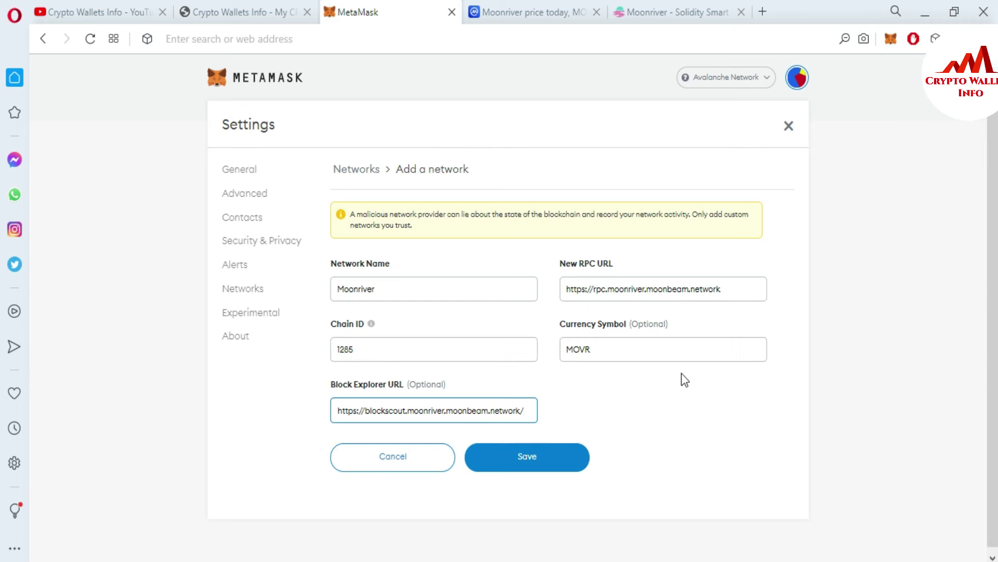
left_click(538, 462)
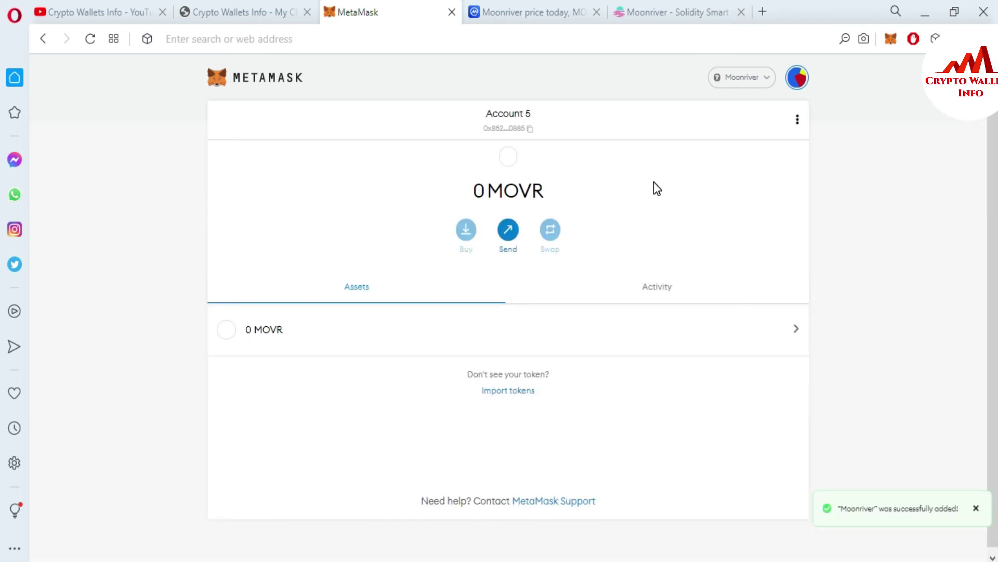
Open and close the network list, then open Account 5's three-dot options menu
left_click(768, 82)
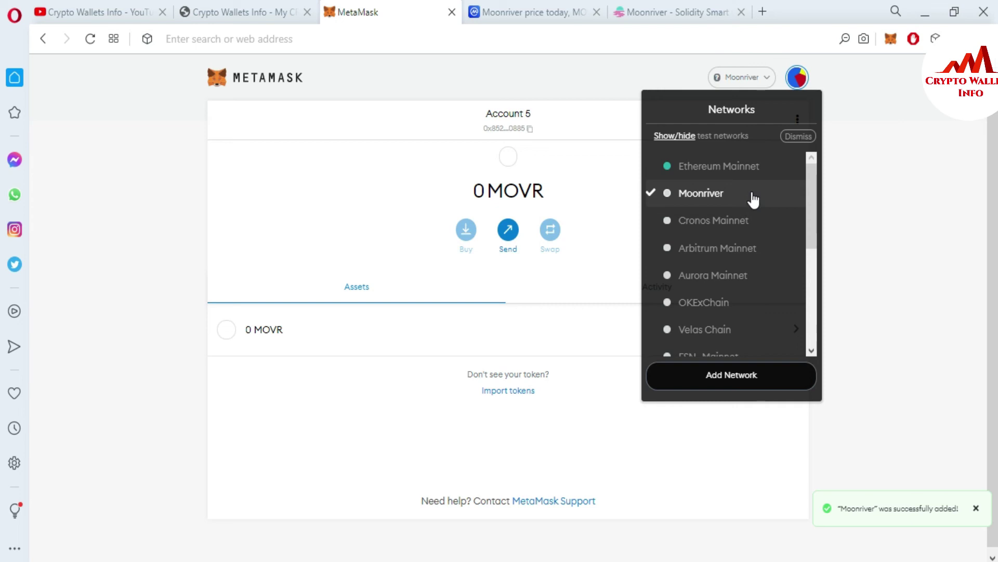
left_click(830, 197)
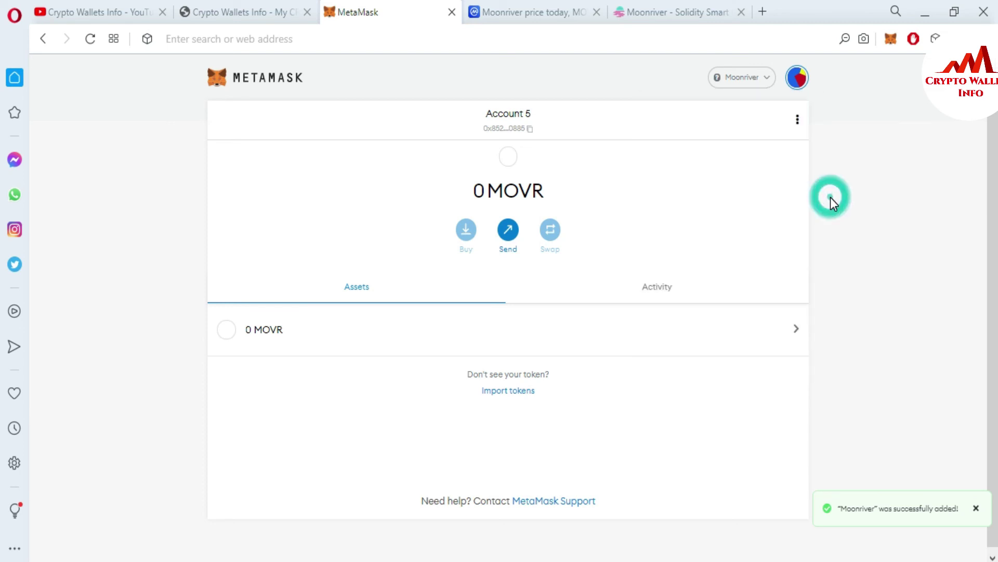
left_click(797, 119)
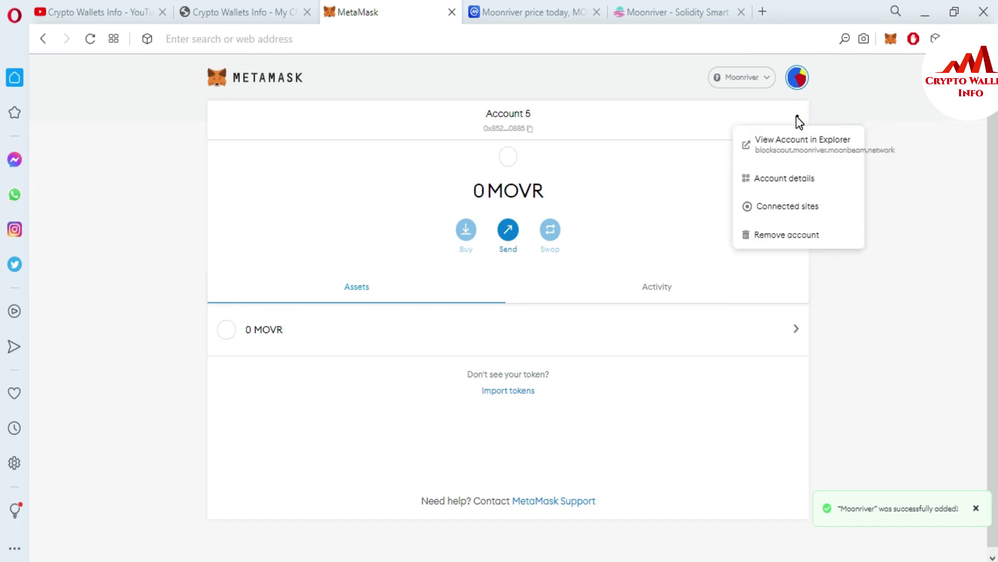
Export Account 5's private key from Account details using the wallet password, and copy it
left_click(778, 181)
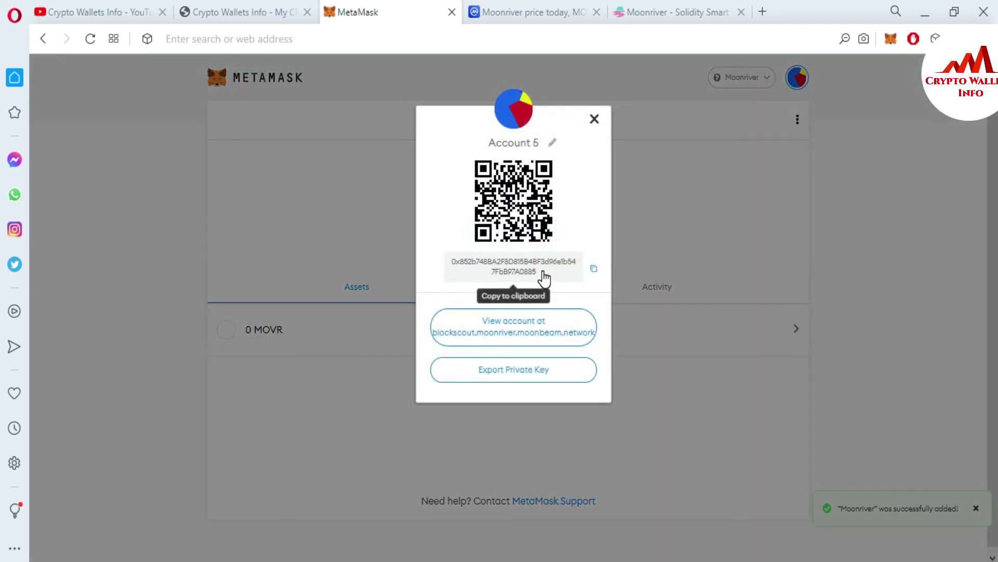
left_click(495, 379)
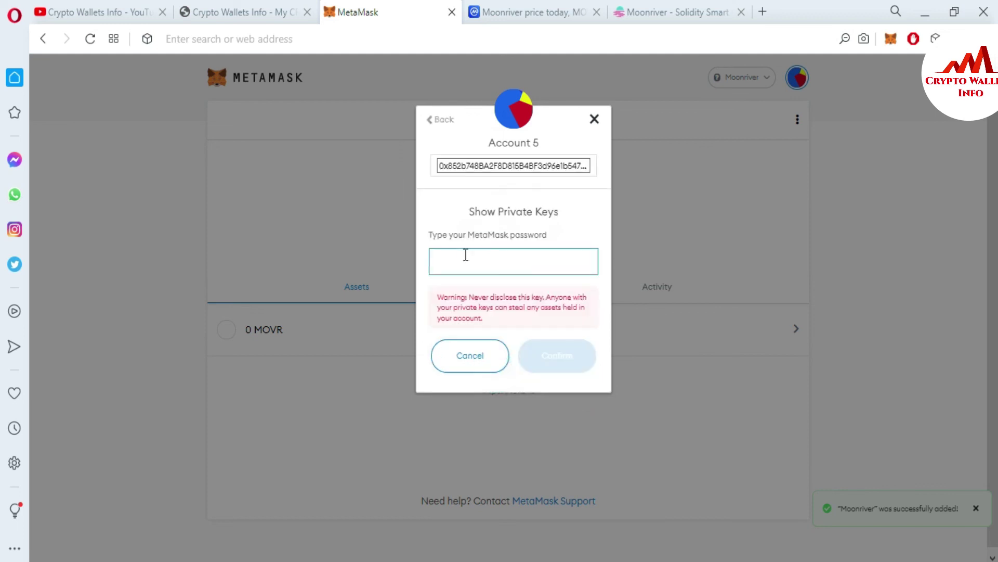
left_click(464, 254)
type("aaa")
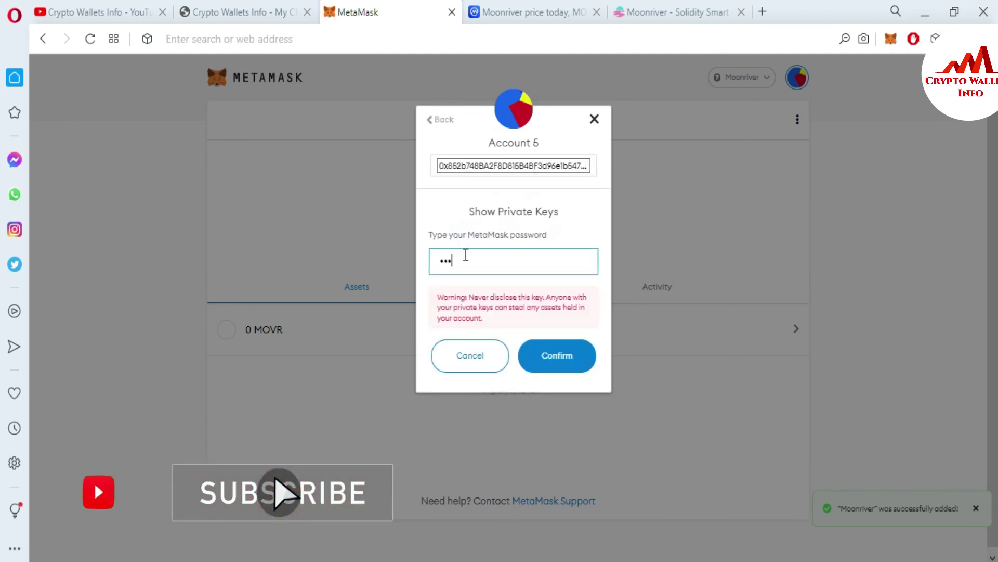
type("aaa")
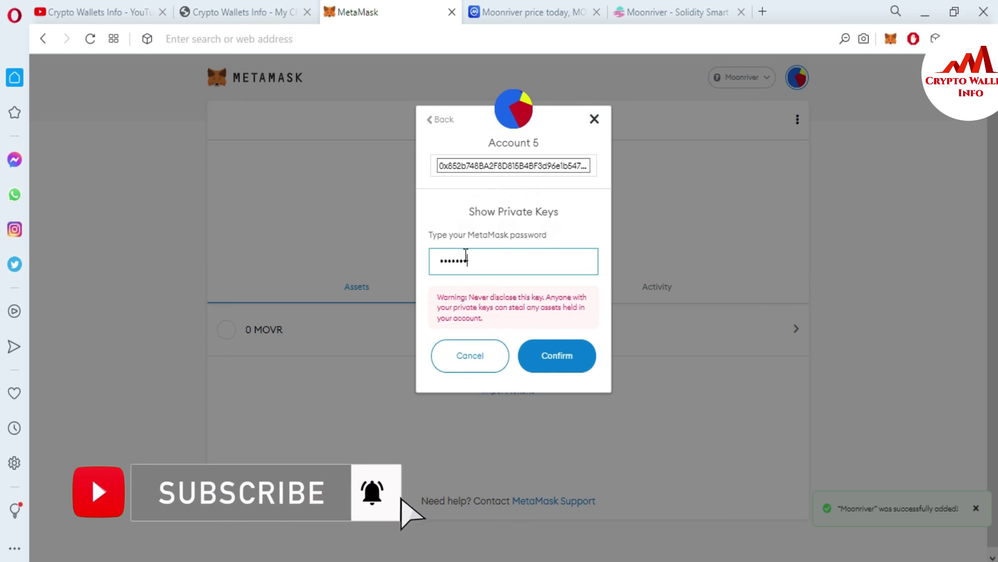
type("aaaaaaaaa")
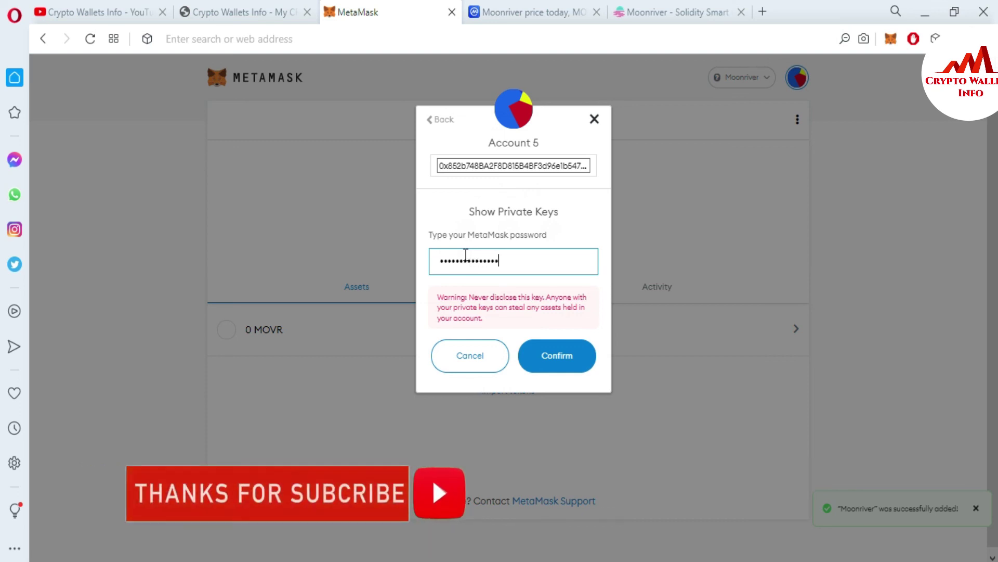
type("aa")
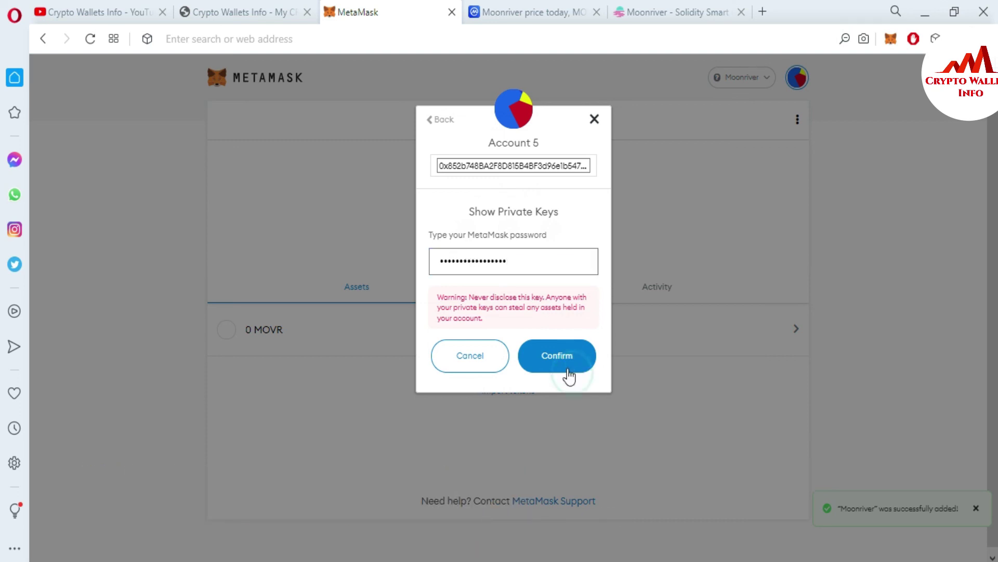
left_click(564, 370)
left_click(479, 288)
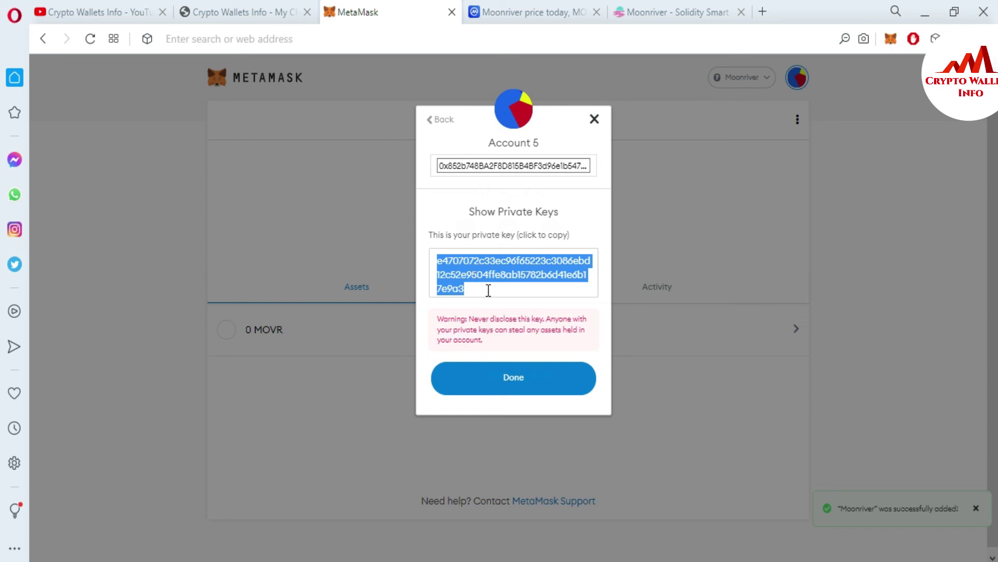
left_click(478, 287)
left_click(513, 378)
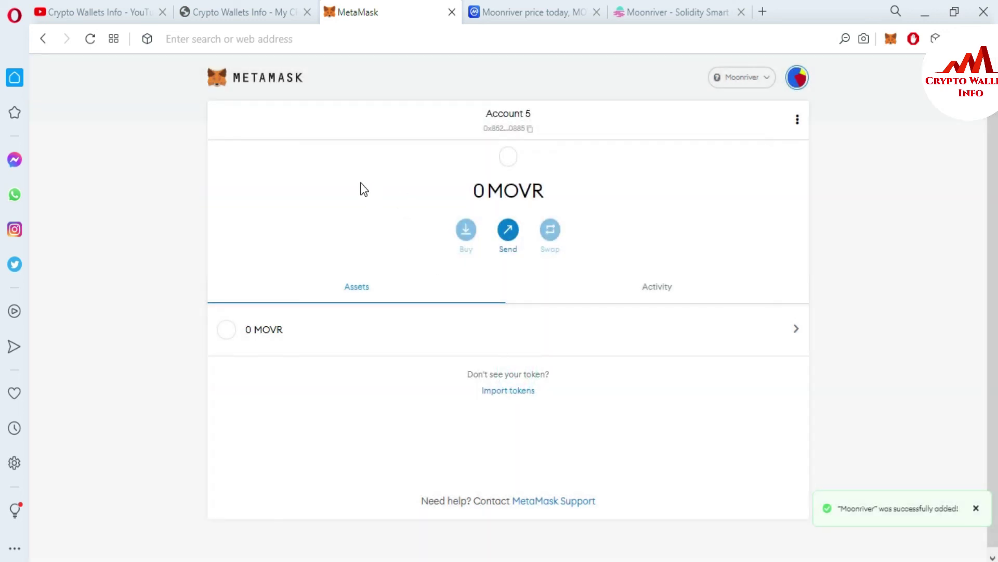
Highlight the Crypto Wallets Info channel name on YouTube, then bring up cryptowalletsinfo.com
left_click(107, 9)
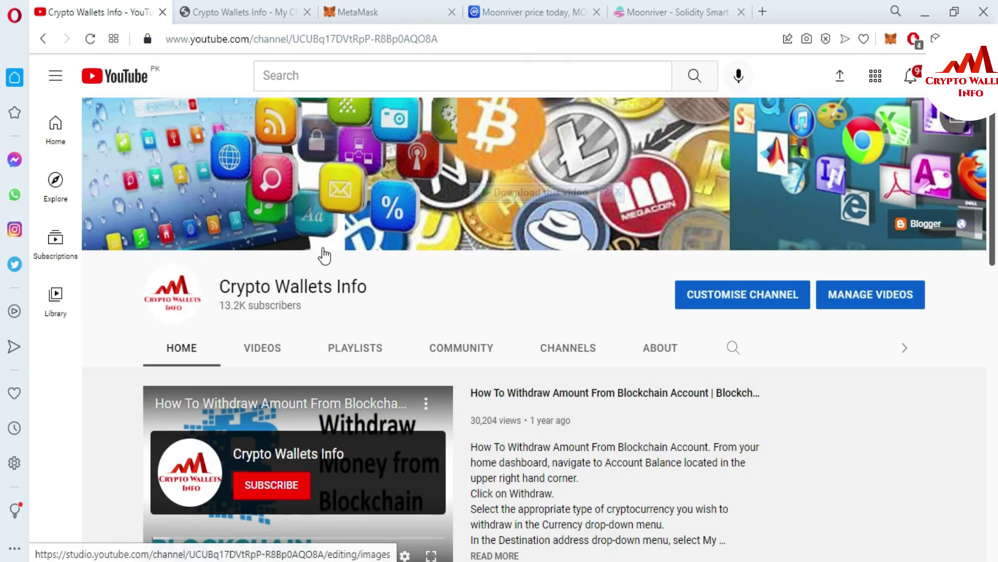
left_click_drag(387, 290, 220, 287)
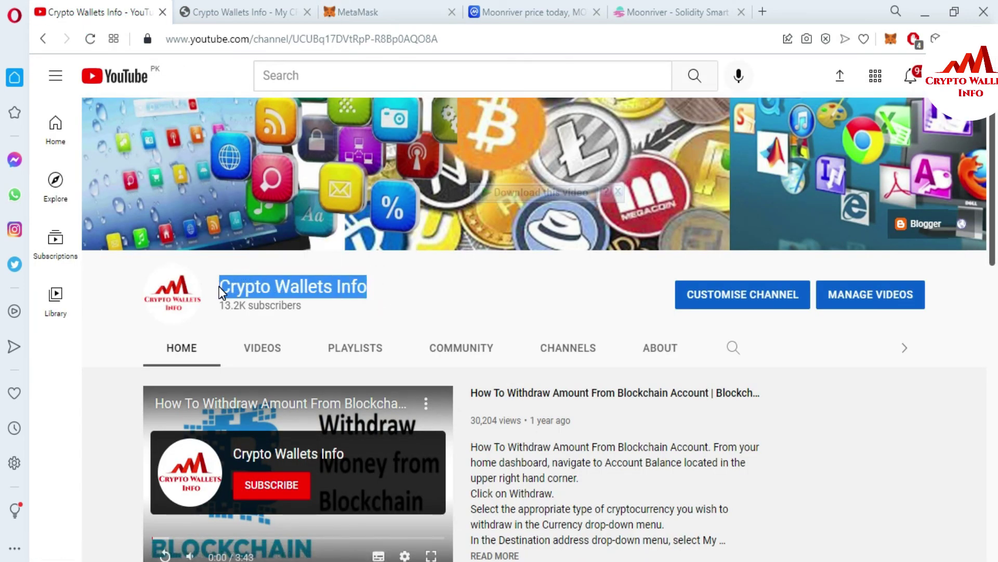
left_click(217, 7)
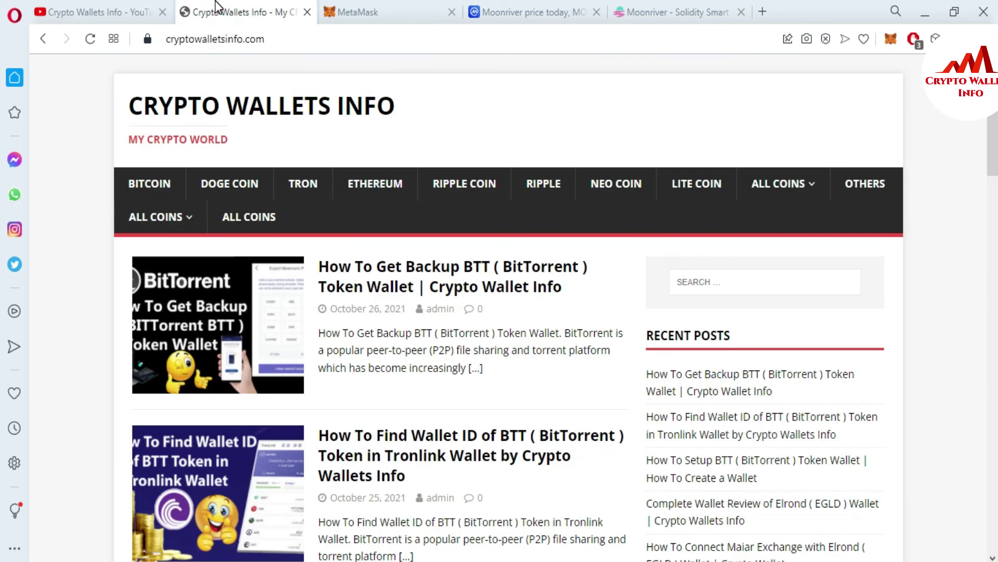